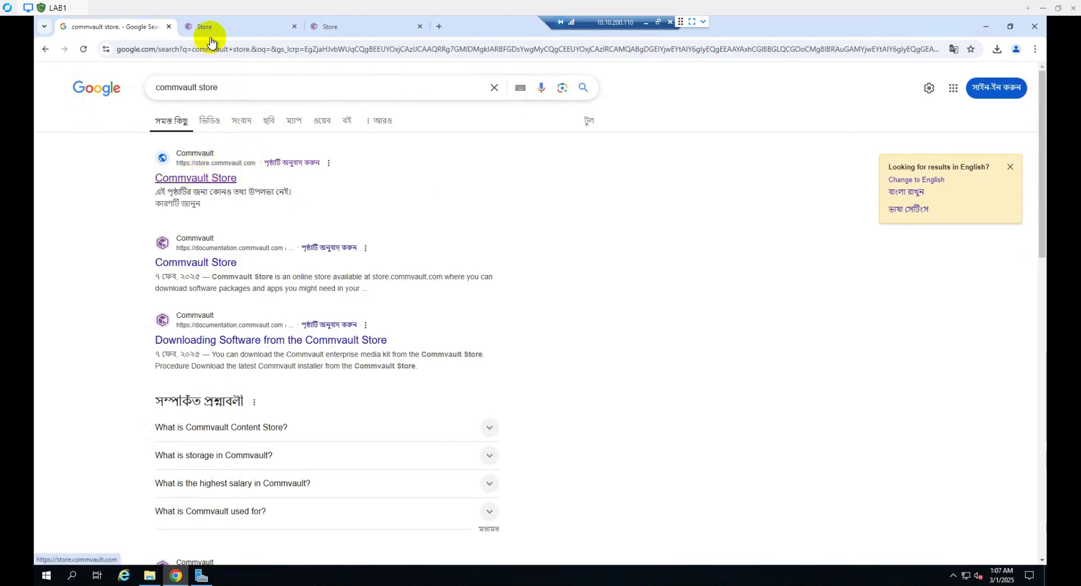
- Switch to the Commvault Store and open the LTS Release 11.36 media kit details
{"action": "left_click", "coordinate": [228, 32]}
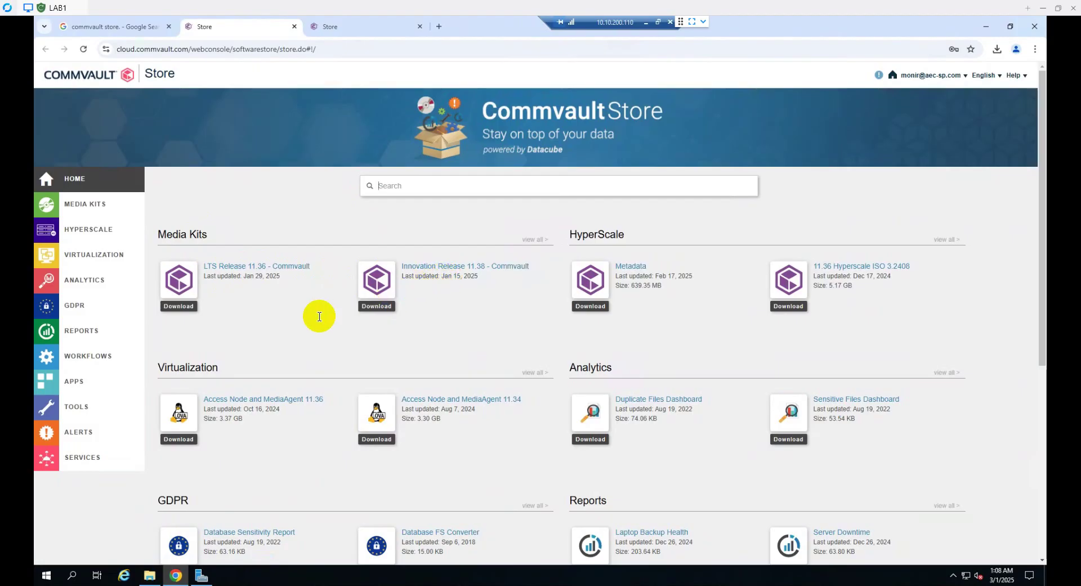
{"action": "left_click", "coordinate": [252, 272]}
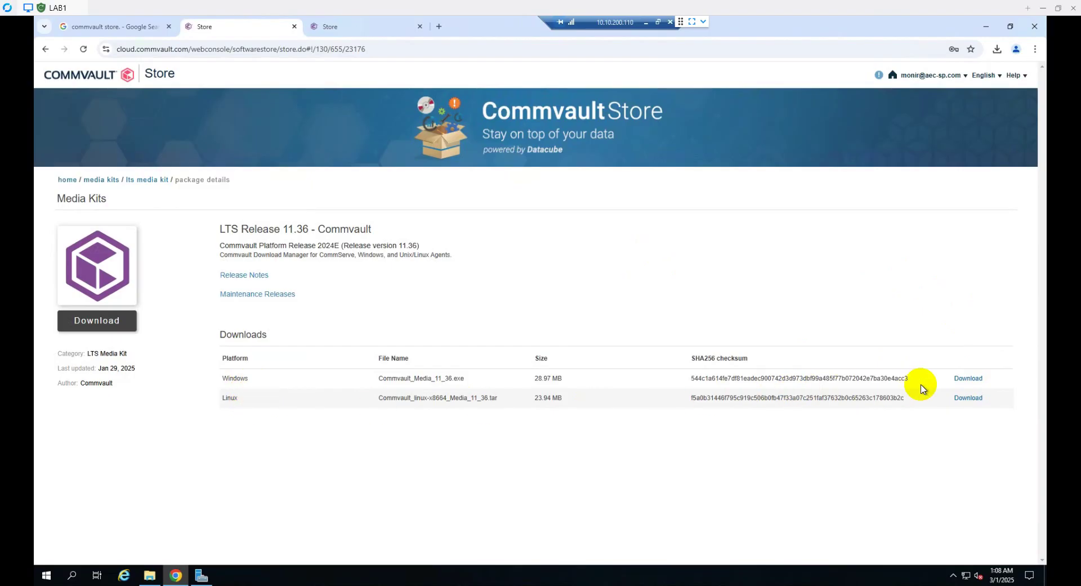
- Download the Windows 11.36 media file and open its downloads folder
{"action": "left_click", "coordinate": [971, 378]}
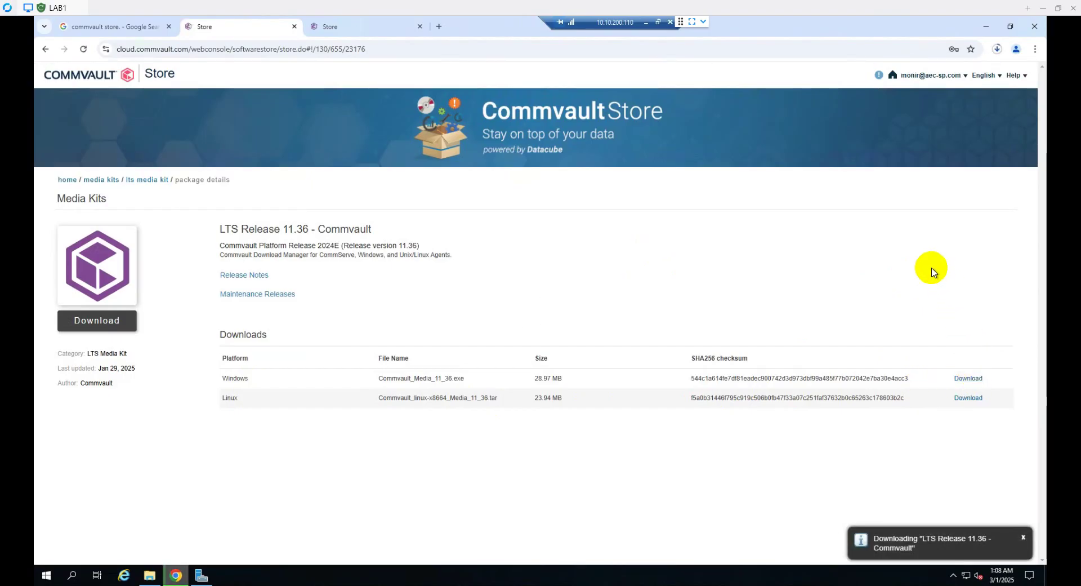
{"action": "left_click", "coordinate": [997, 50]}
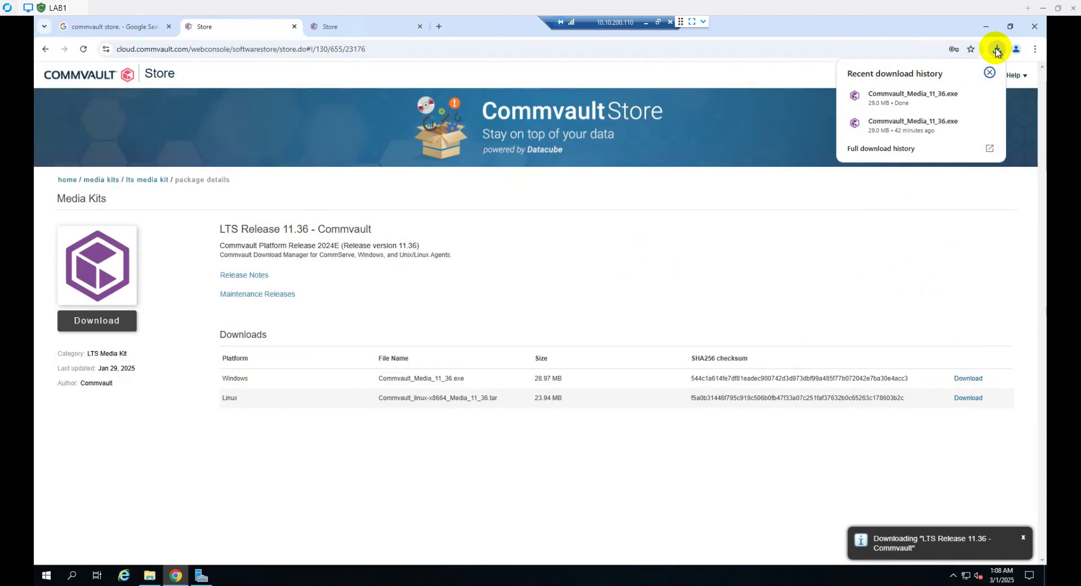
{"action": "left_click", "coordinate": [969, 98]}
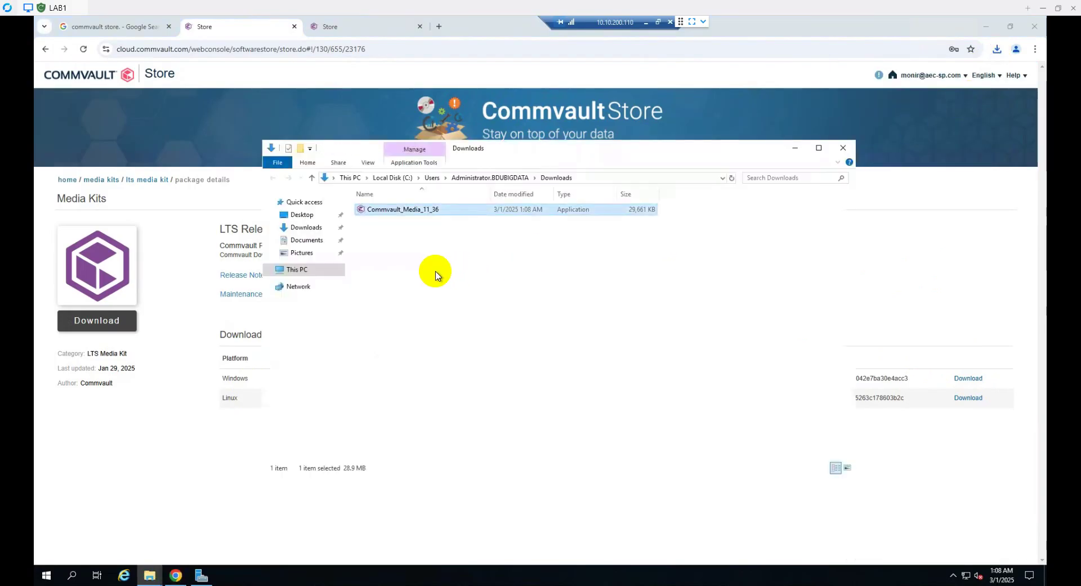
- Run Commvault_Media_11_36 and extract the installer to C:\Program Files\Commvault\installer
{"action": "right_click", "coordinate": [414, 215]}
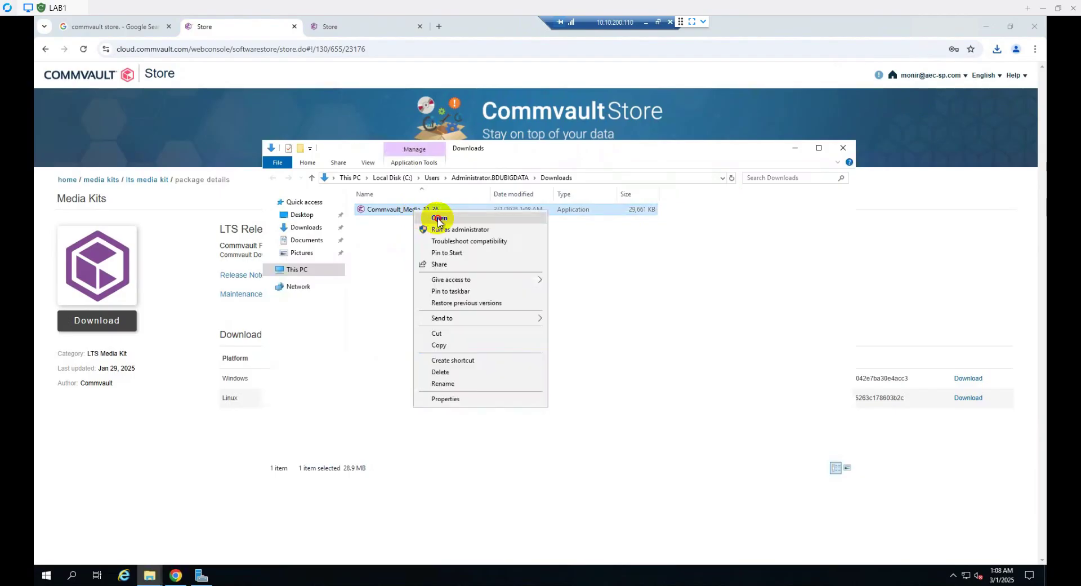
{"action": "left_click", "coordinate": [439, 218]}
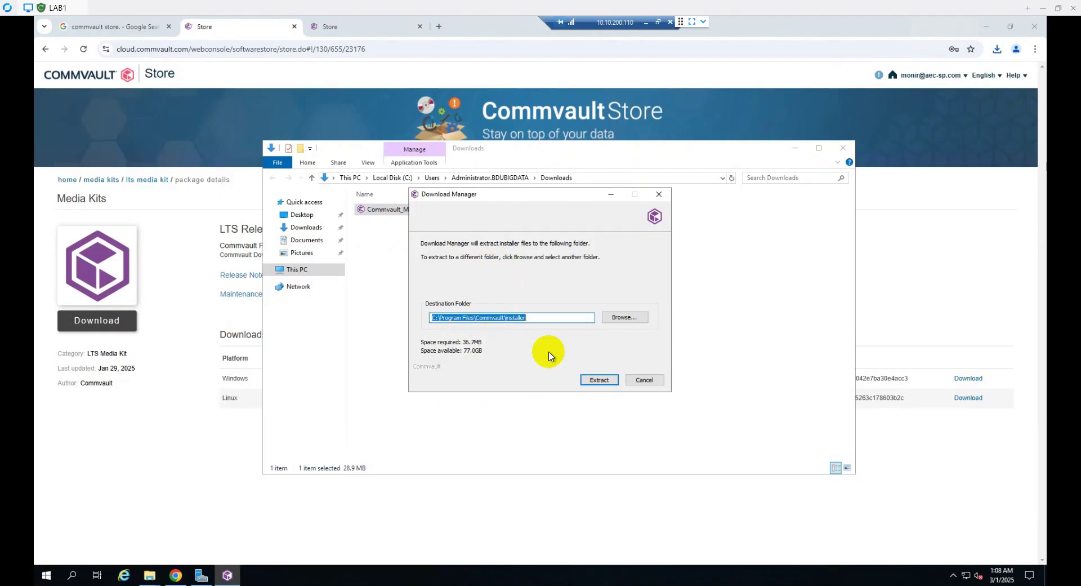
{"action": "left_click", "coordinate": [600, 381]}
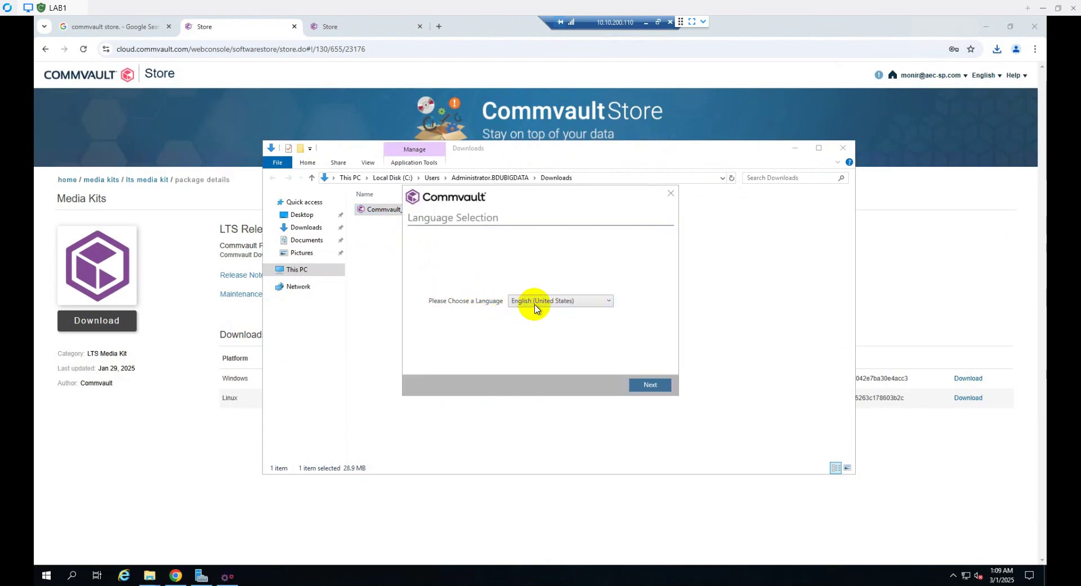
- Keep English, accept the license, and choose downloading WinX64 packages for a different computer
{"action": "left_click", "coordinate": [650, 389]}
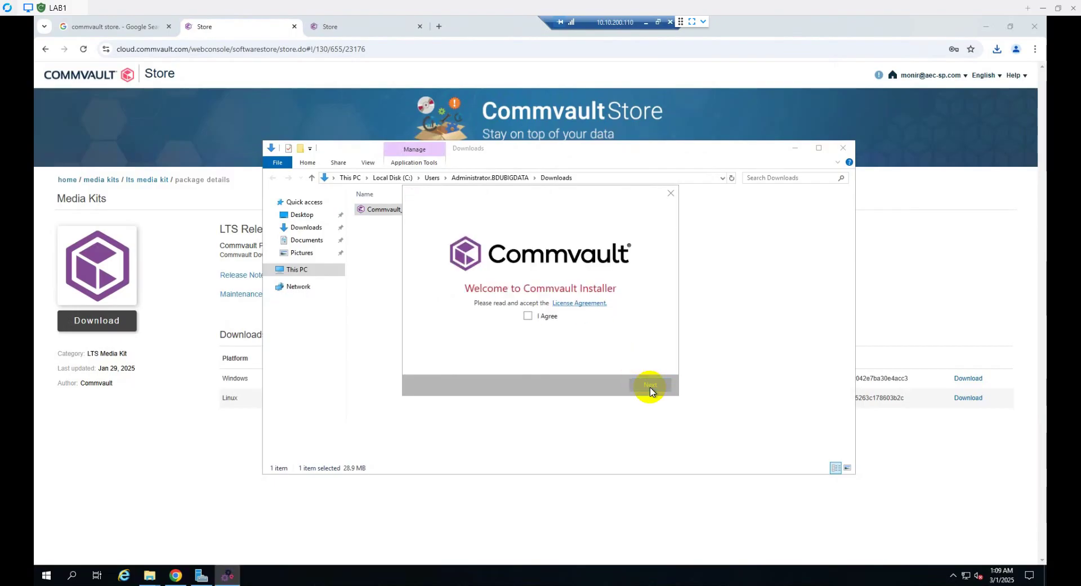
{"action": "left_click", "coordinate": [527, 320]}
{"action": "left_click", "coordinate": [643, 386]}
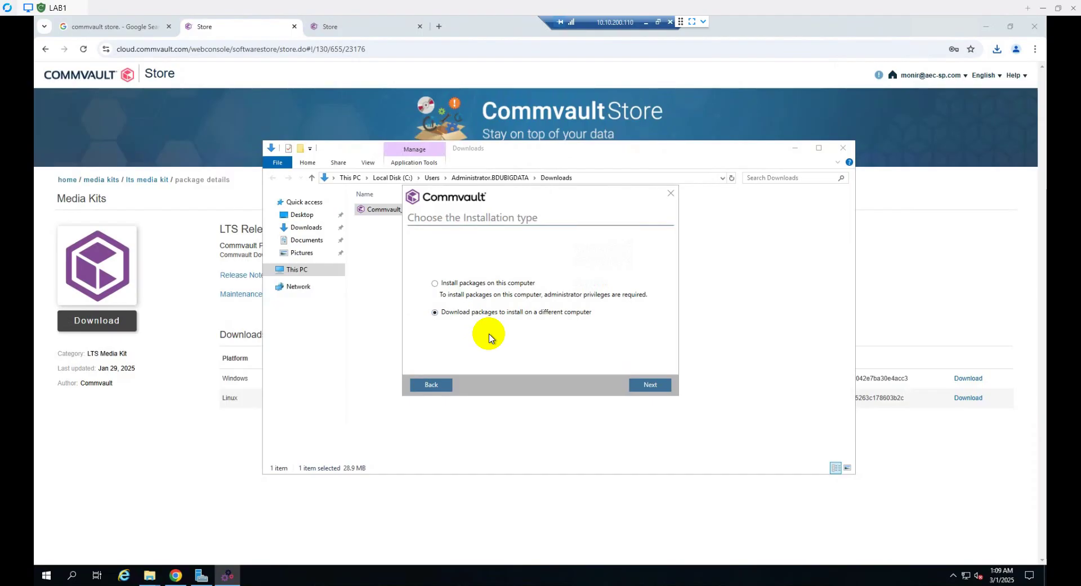
{"action": "left_click", "coordinate": [648, 386]}
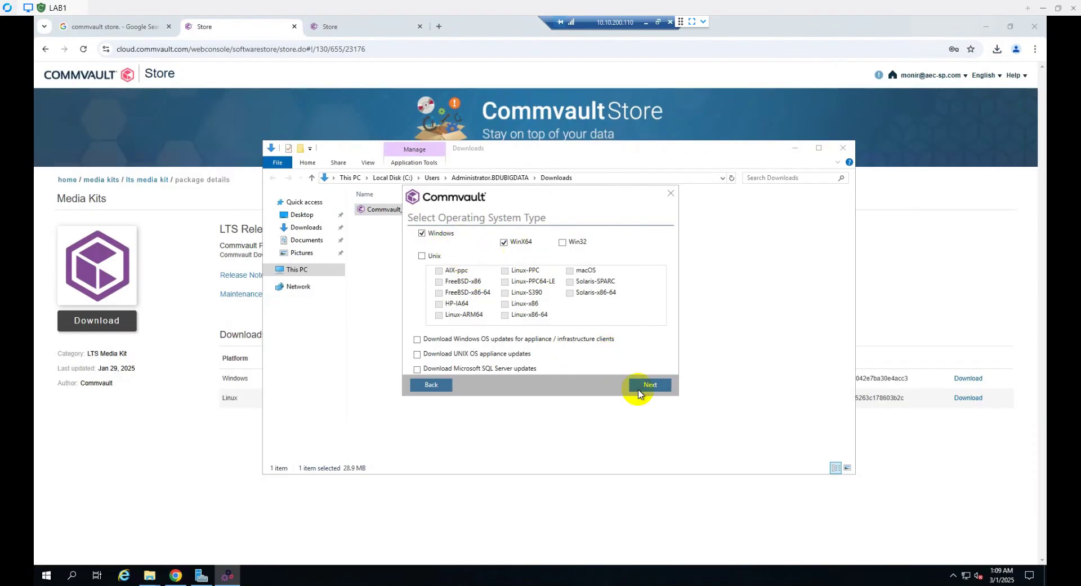
{"action": "left_click", "coordinate": [638, 392]}
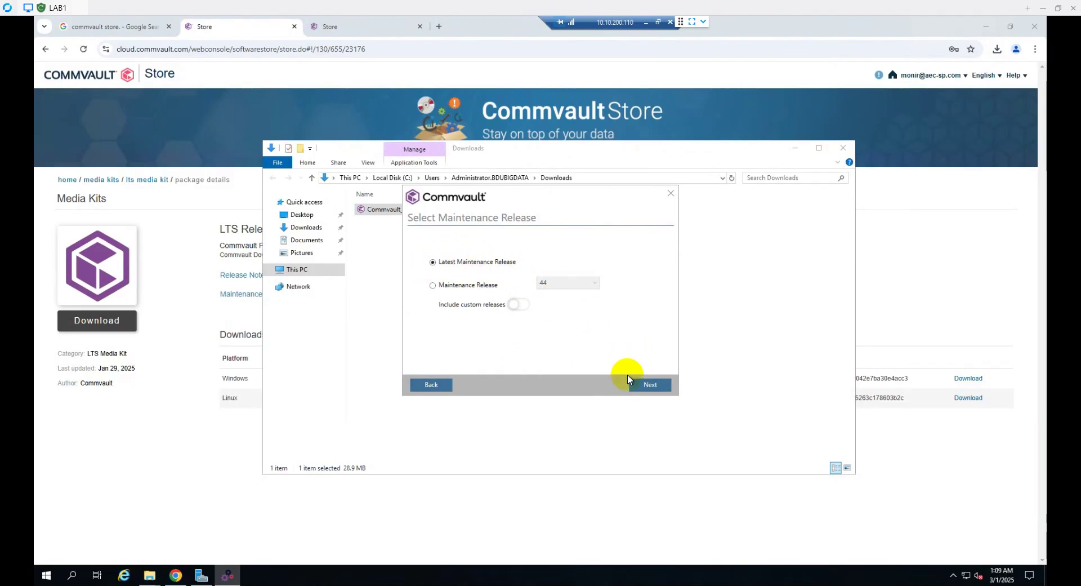
- Download the Latest release's new-CommCell All in one media kit to C:\DownloadPackageLocation
{"action": "left_click", "coordinate": [652, 386]}
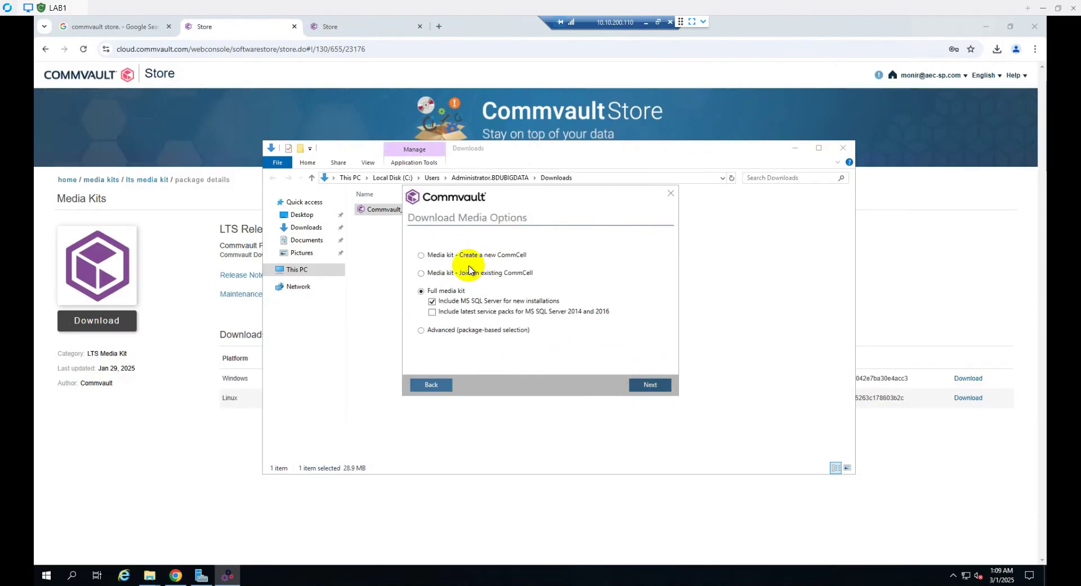
{"action": "left_click", "coordinate": [450, 258]}
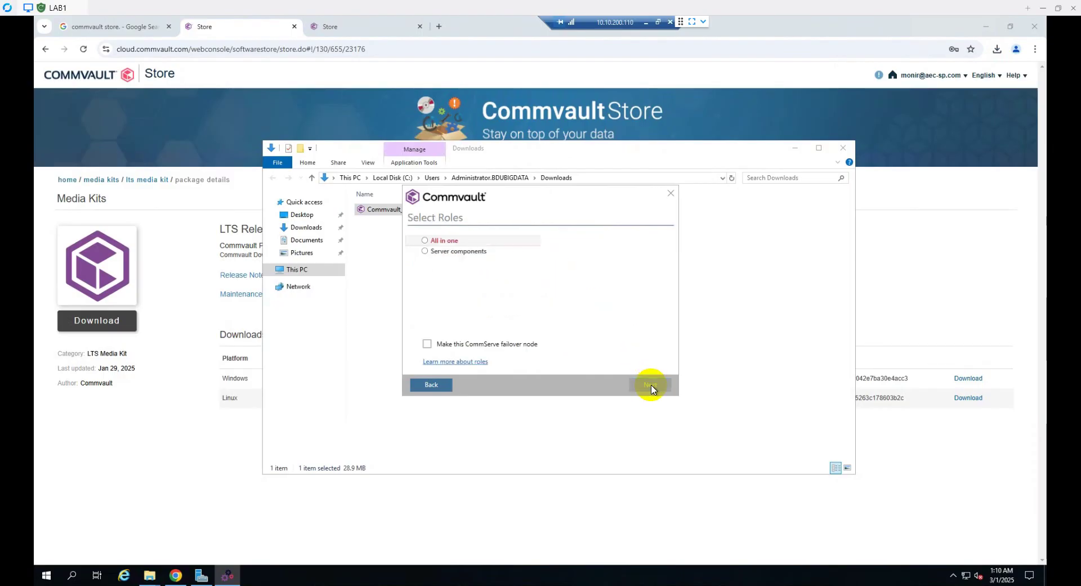
{"action": "left_click", "coordinate": [425, 242]}
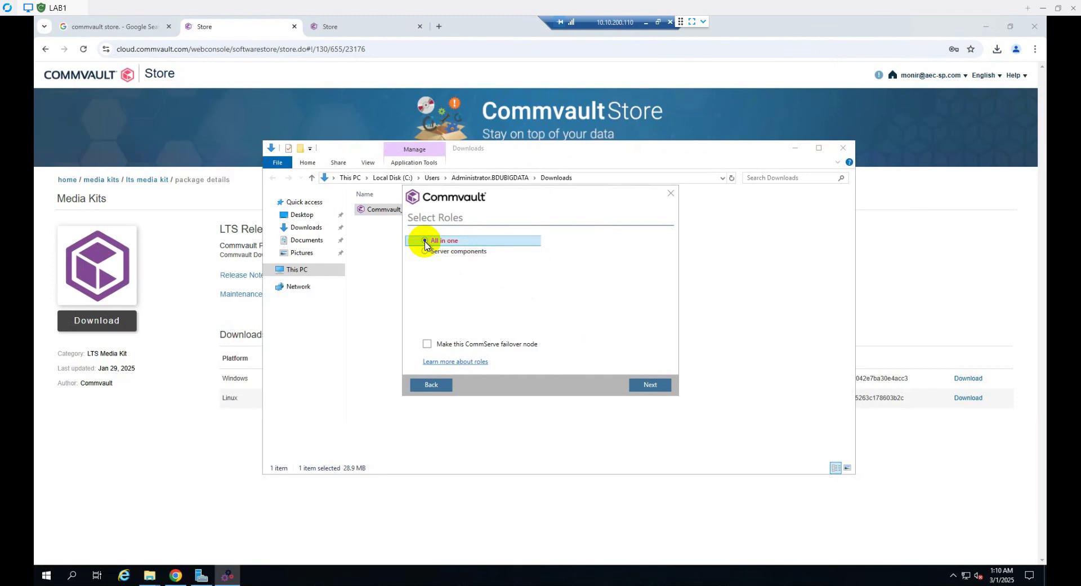
{"action": "left_click", "coordinate": [643, 388]}
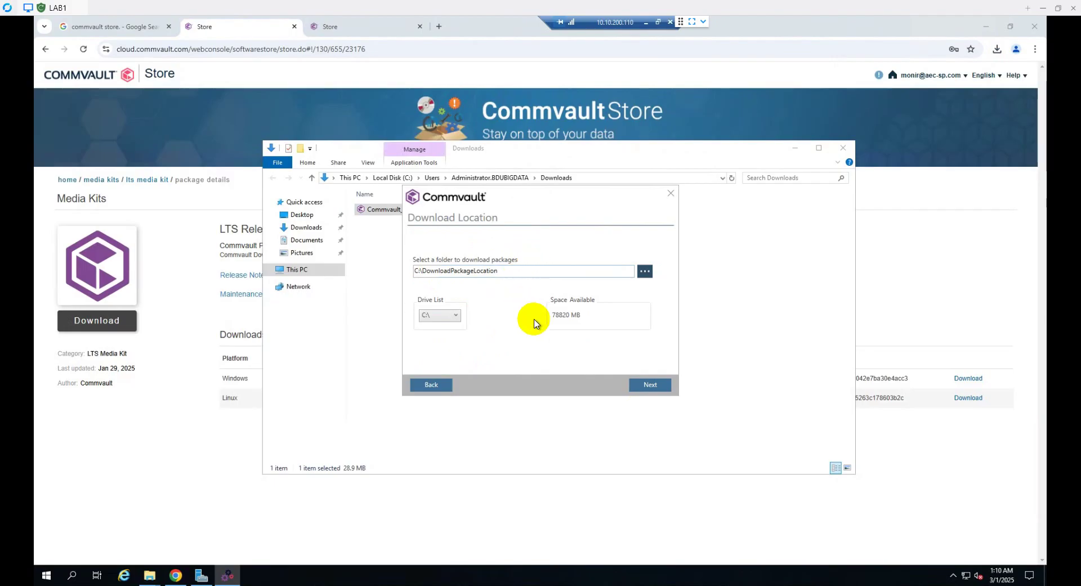
{"action": "left_click", "coordinate": [650, 387]}
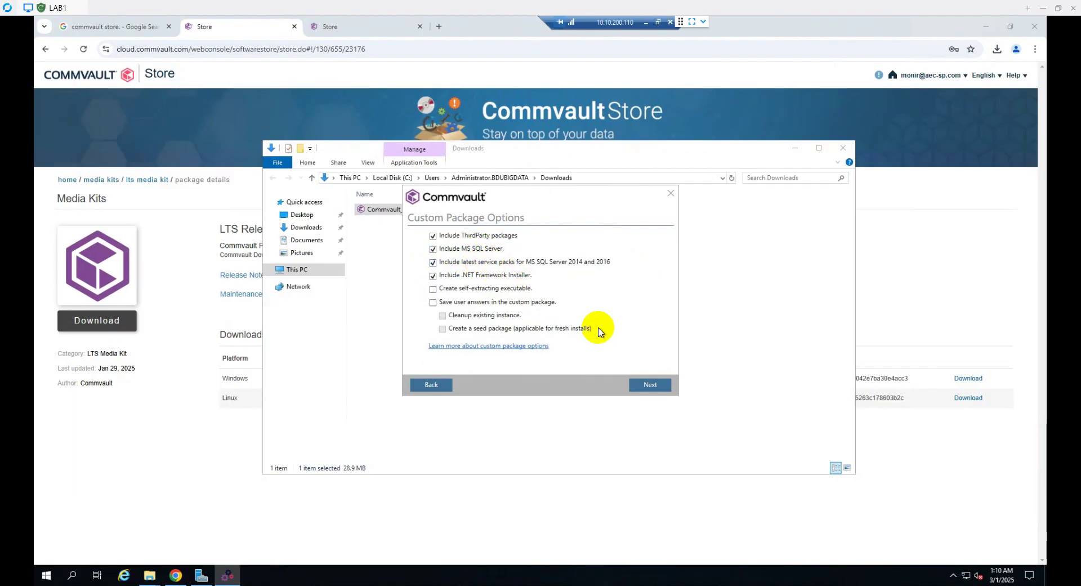
{"action": "left_click", "coordinate": [650, 385]}
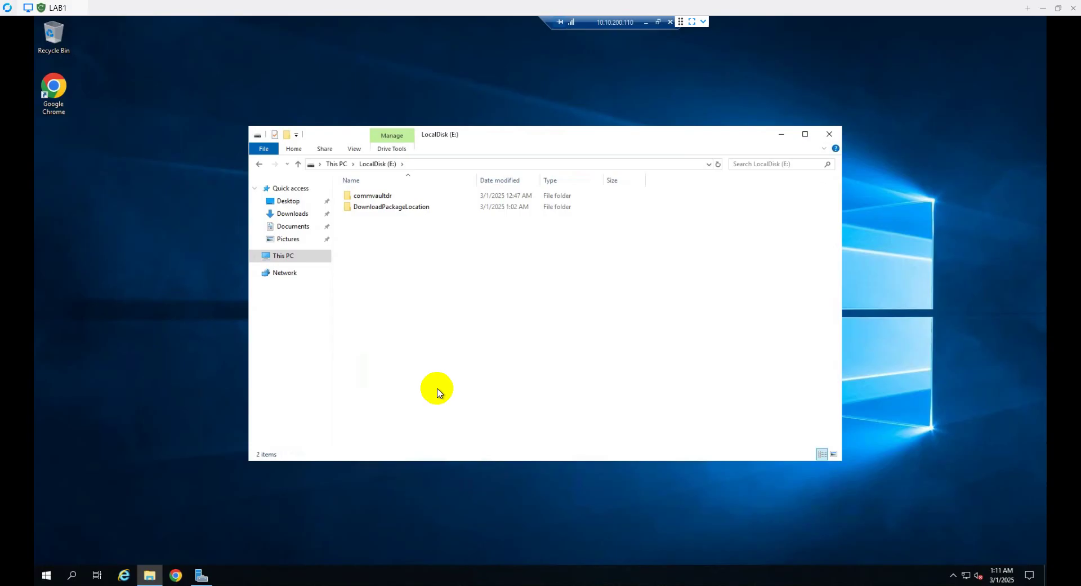
- Open DownloadPackageLocation\WinX64 and run Setup as administrator
{"action": "left_click", "coordinate": [399, 212]}
{"action": "double_click", "coordinate": [399, 212]}
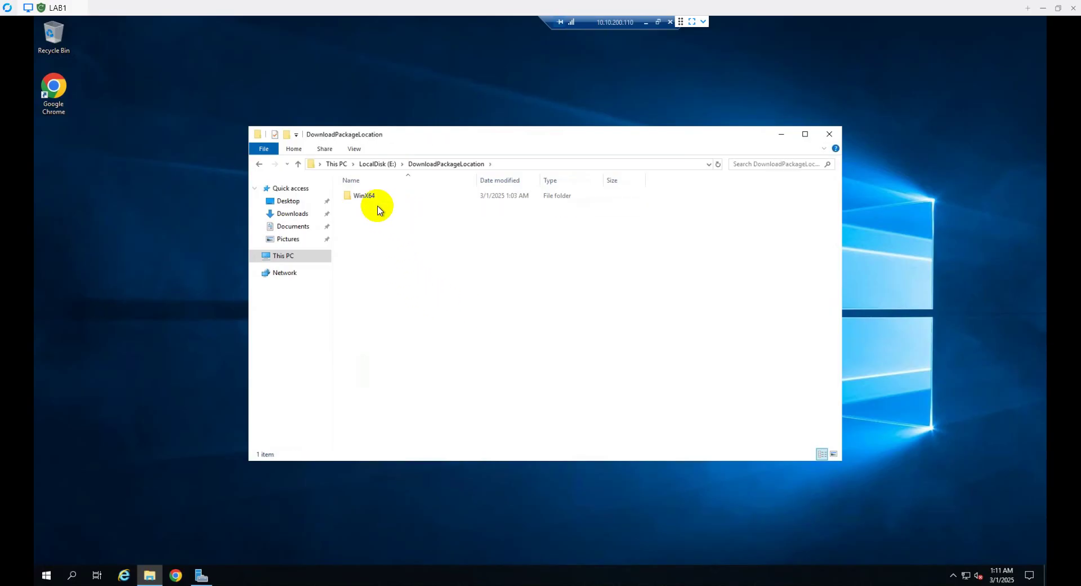
{"action": "left_click", "coordinate": [375, 202]}
{"action": "double_click", "coordinate": [377, 203]}
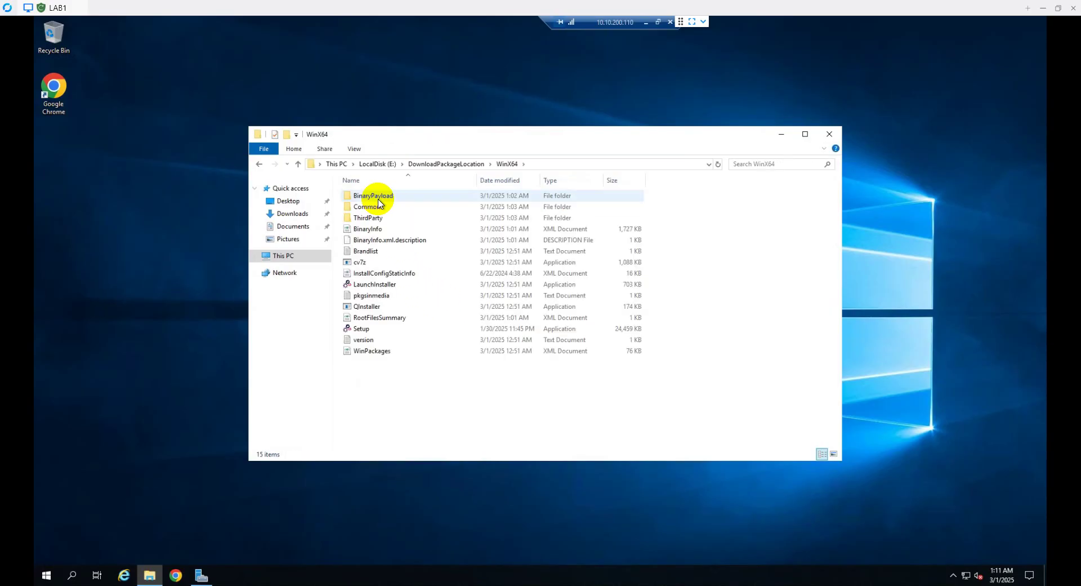
{"action": "left_click", "coordinate": [369, 331]}
{"action": "right_click", "coordinate": [369, 336]}
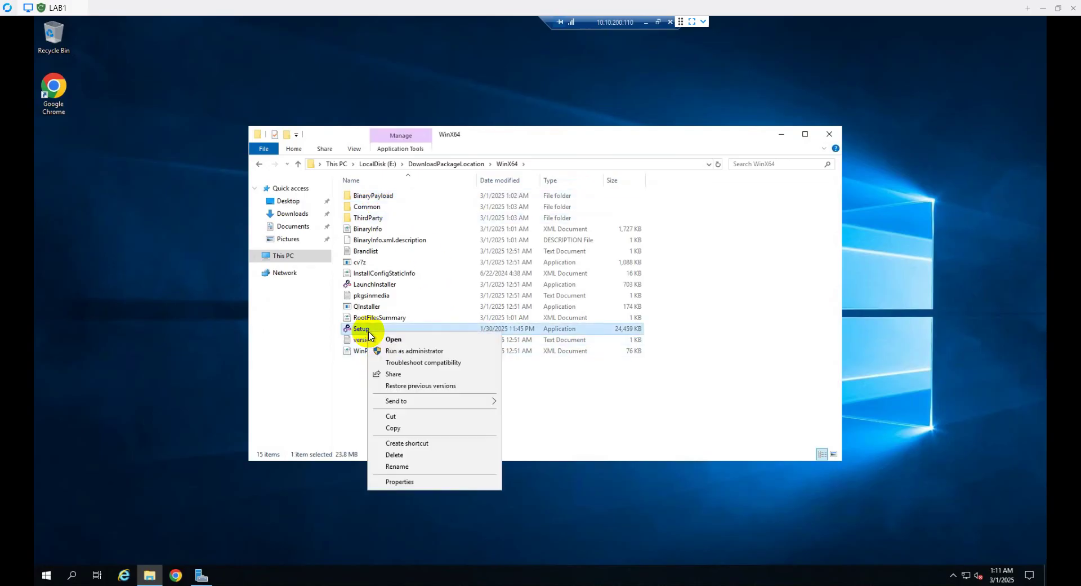
{"action": "left_click", "coordinate": [398, 351]}
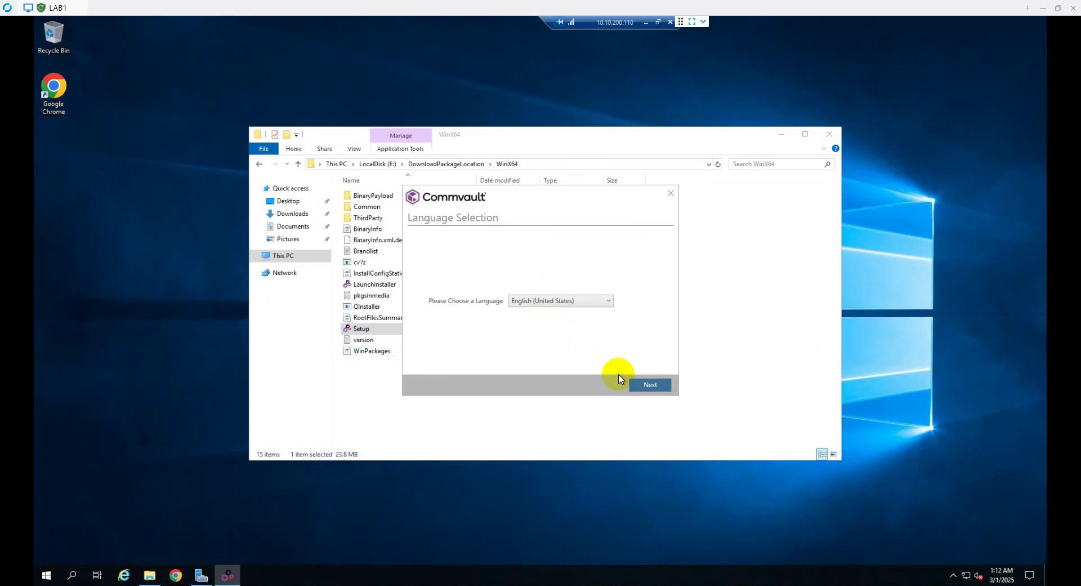
- Keep English, accept the license, and install here as a new CommCell with the All in one role
{"action": "left_click", "coordinate": [648, 386]}
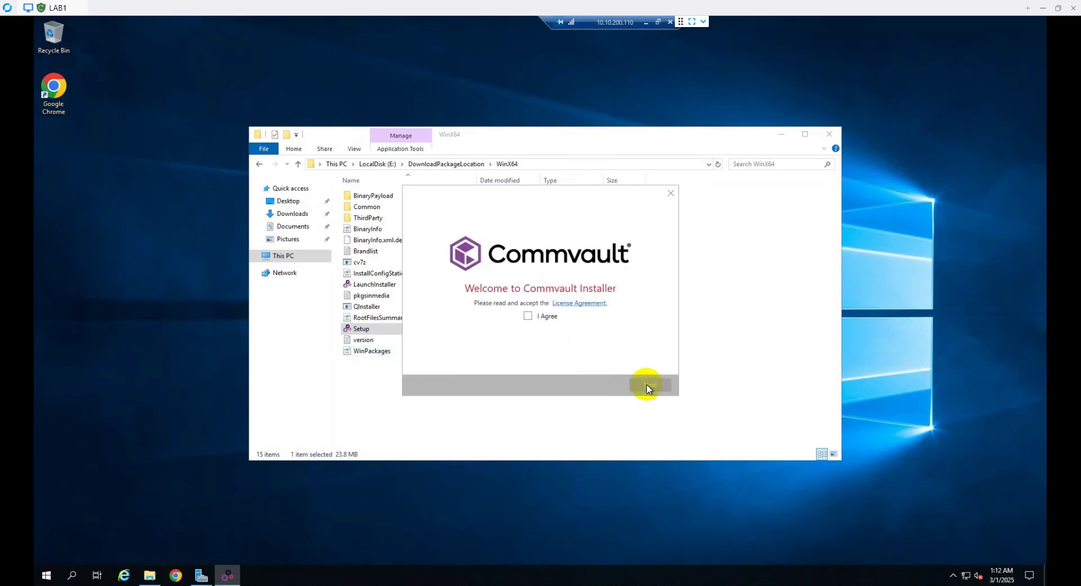
{"action": "left_click", "coordinate": [528, 316]}
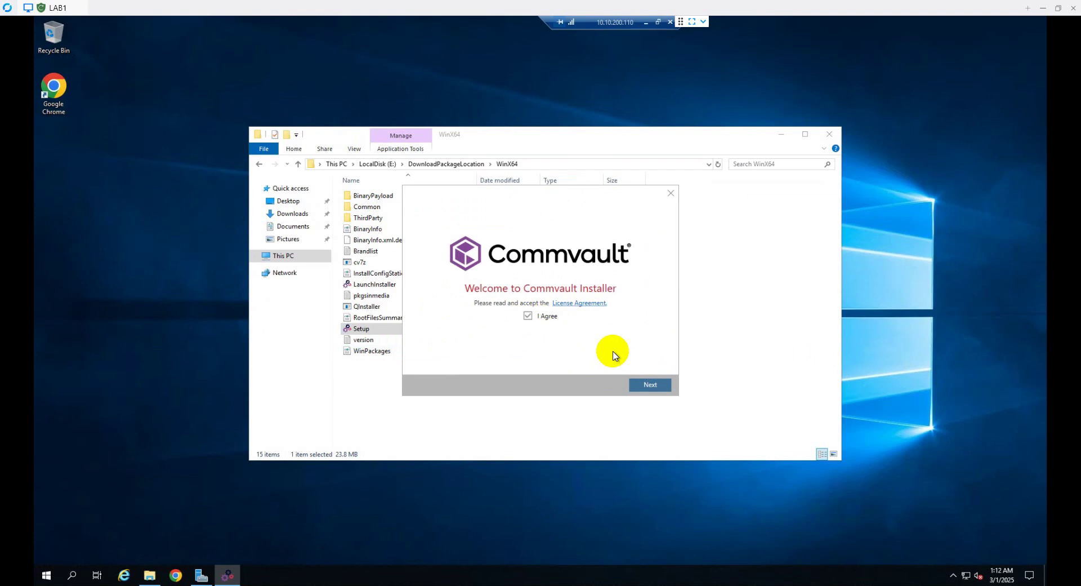
{"action": "left_click", "coordinate": [650, 385]}
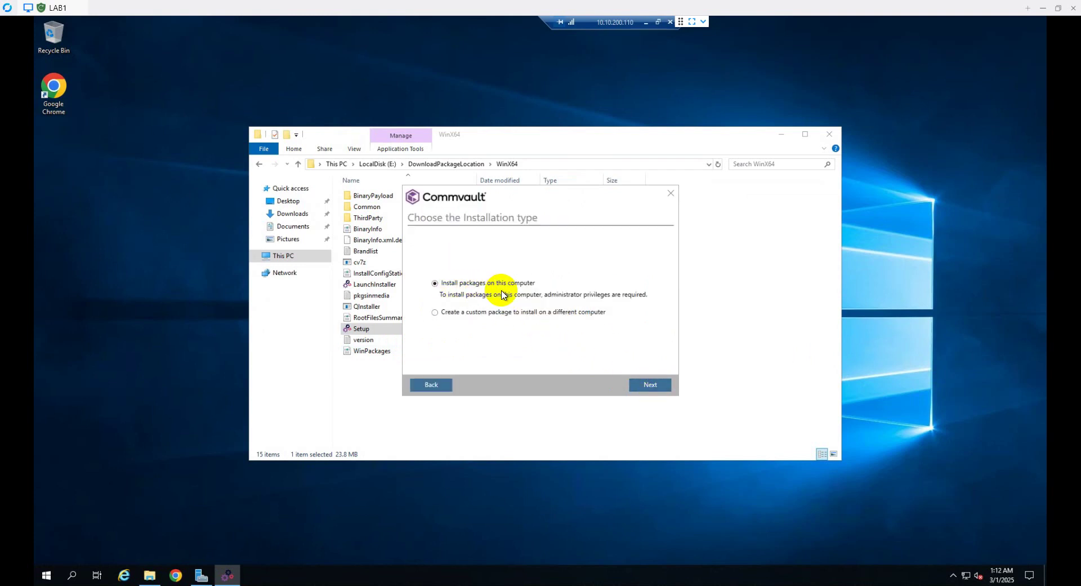
{"action": "left_click", "coordinate": [639, 387]}
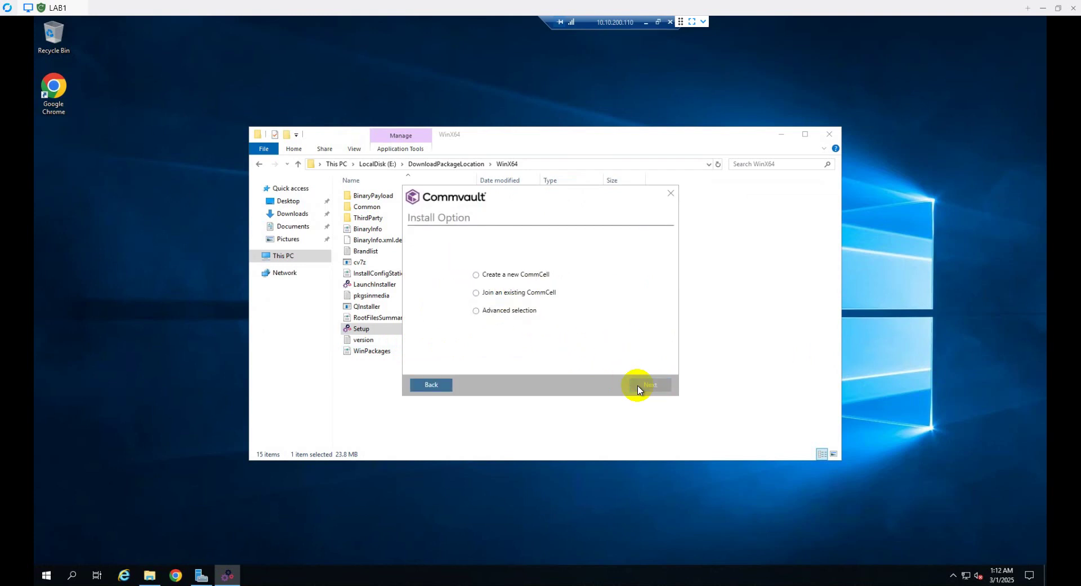
{"action": "left_click", "coordinate": [495, 278]}
{"action": "left_click", "coordinate": [652, 387]}
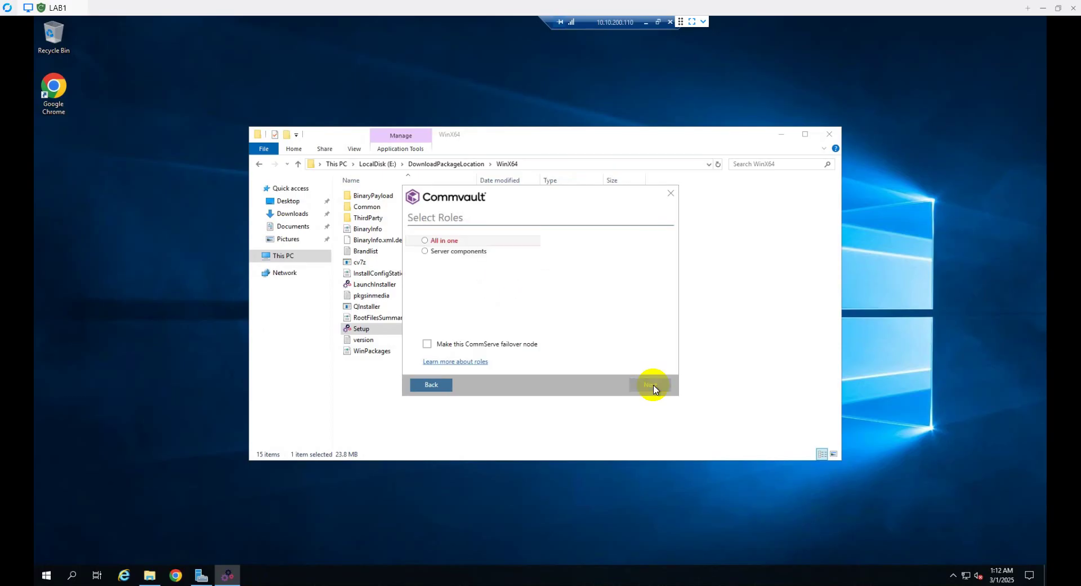
{"action": "left_click", "coordinate": [427, 247]}
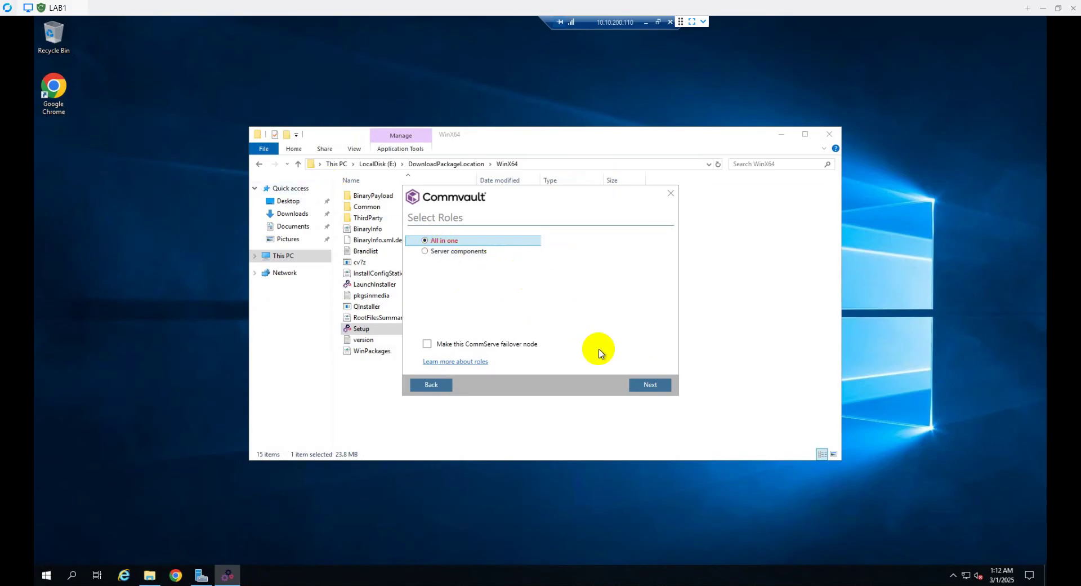
- Prepare prerequisites and accept the default ContentStore, E:\Commvault\Data, database engine and CommServe database paths
{"action": "left_click", "coordinate": [651, 385]}
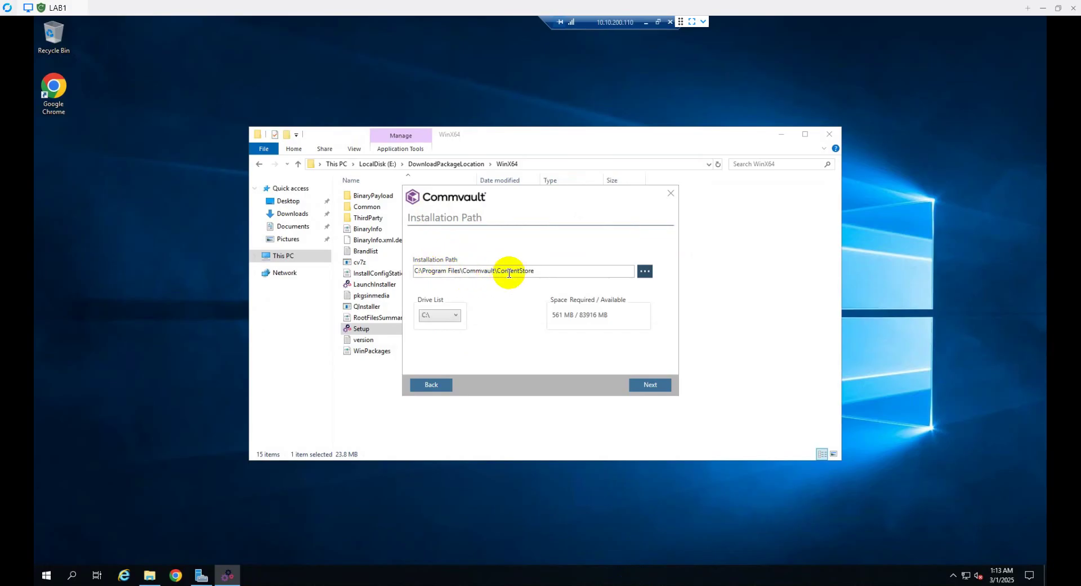
{"action": "left_click", "coordinate": [655, 384]}
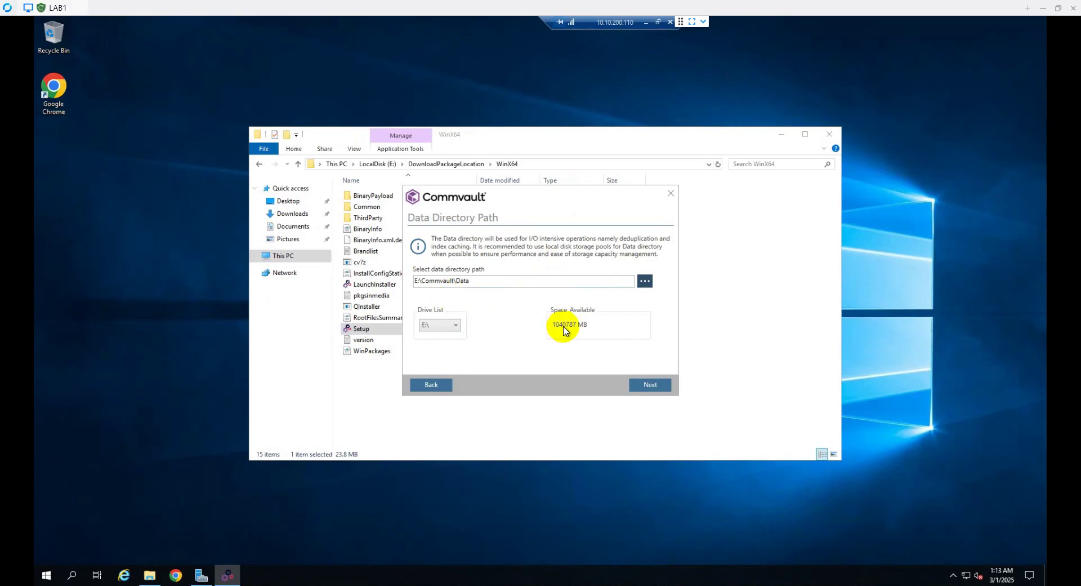
{"action": "left_click", "coordinate": [652, 385]}
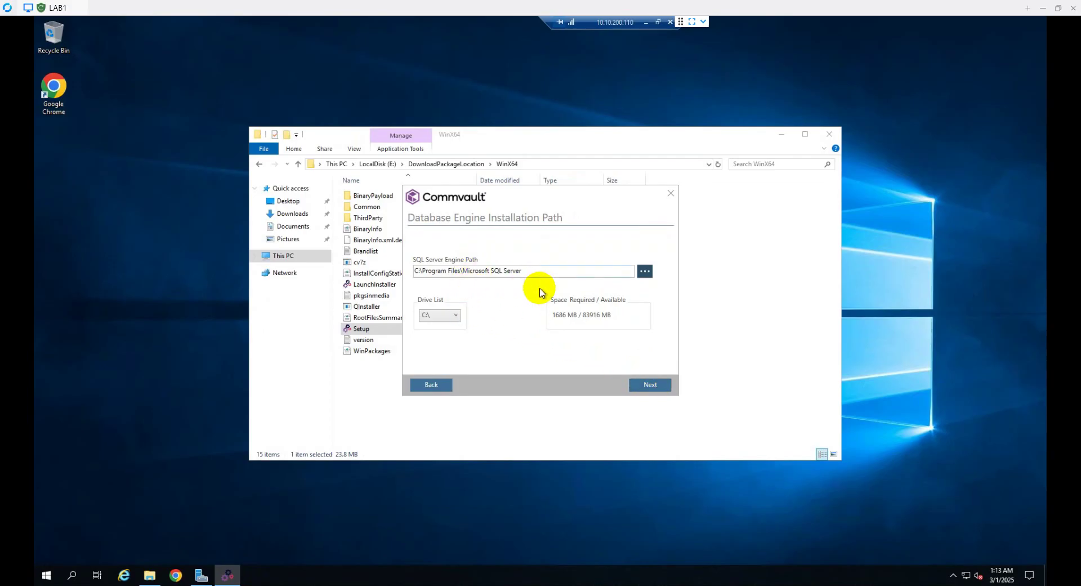
{"action": "left_click", "coordinate": [647, 385]}
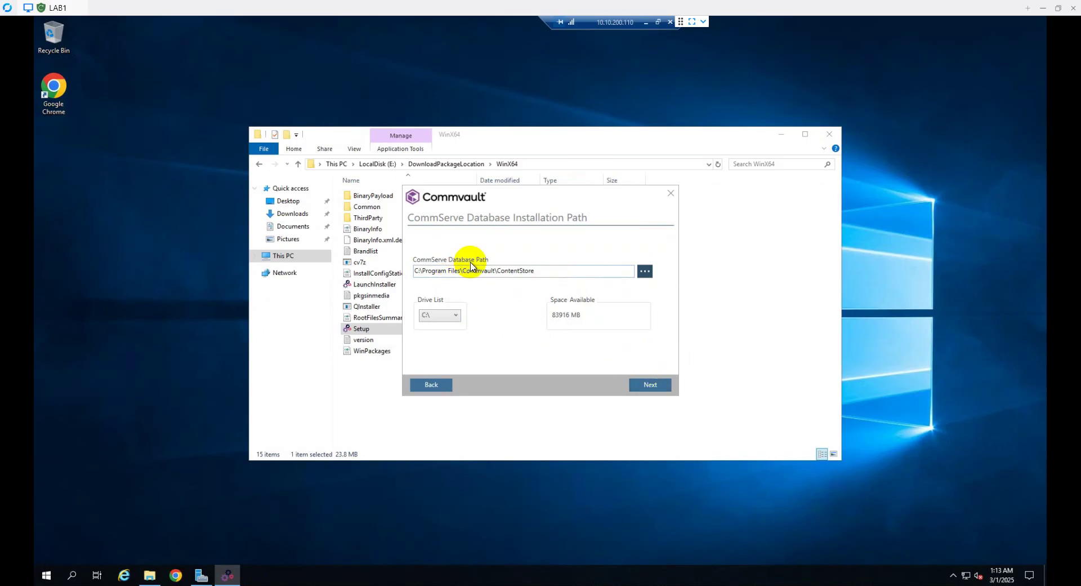
{"action": "left_click", "coordinate": [660, 383]}
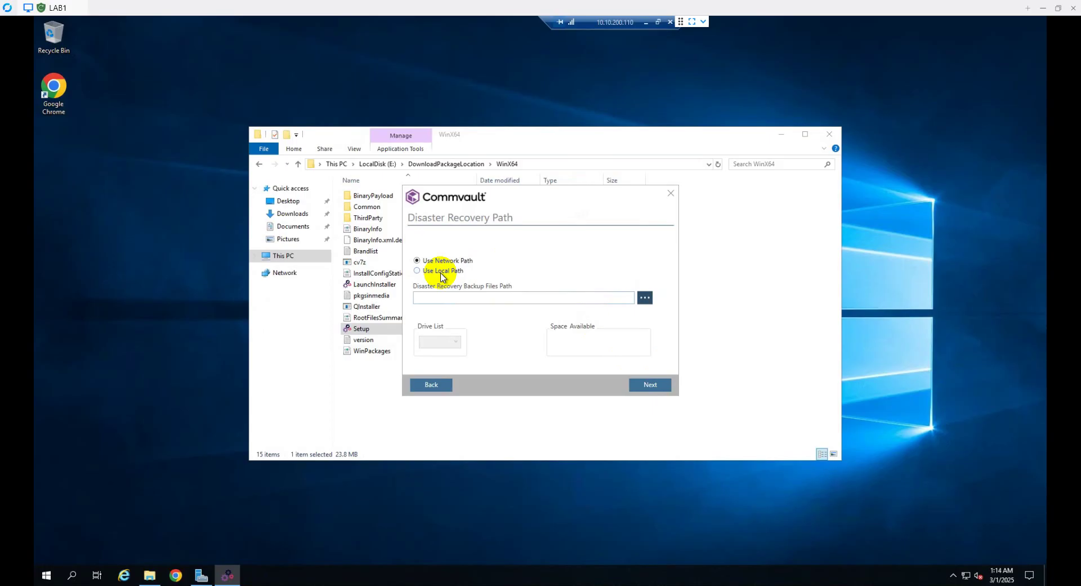
- Set the local disaster recovery backup path to E:\commvaultdr and continue
{"action": "left_click", "coordinate": [442, 274]}
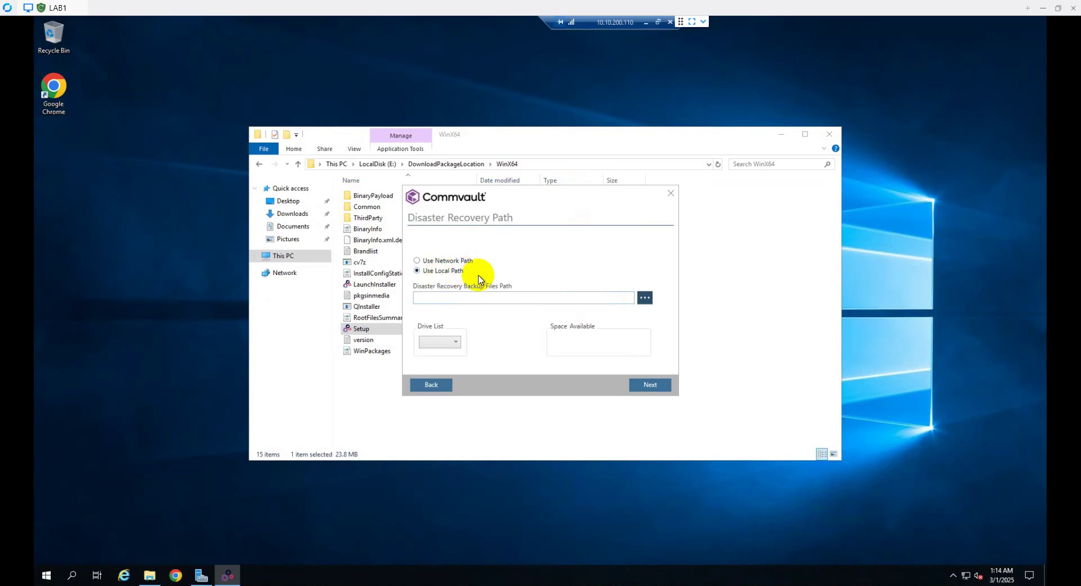
{"action": "left_click", "coordinate": [455, 342]}
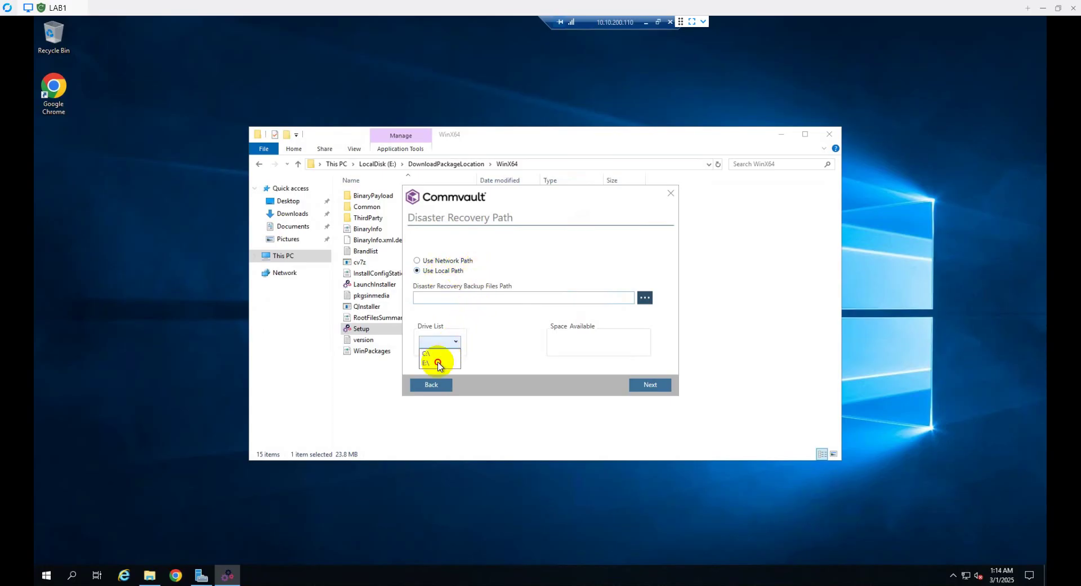
{"action": "left_click", "coordinate": [439, 360]}
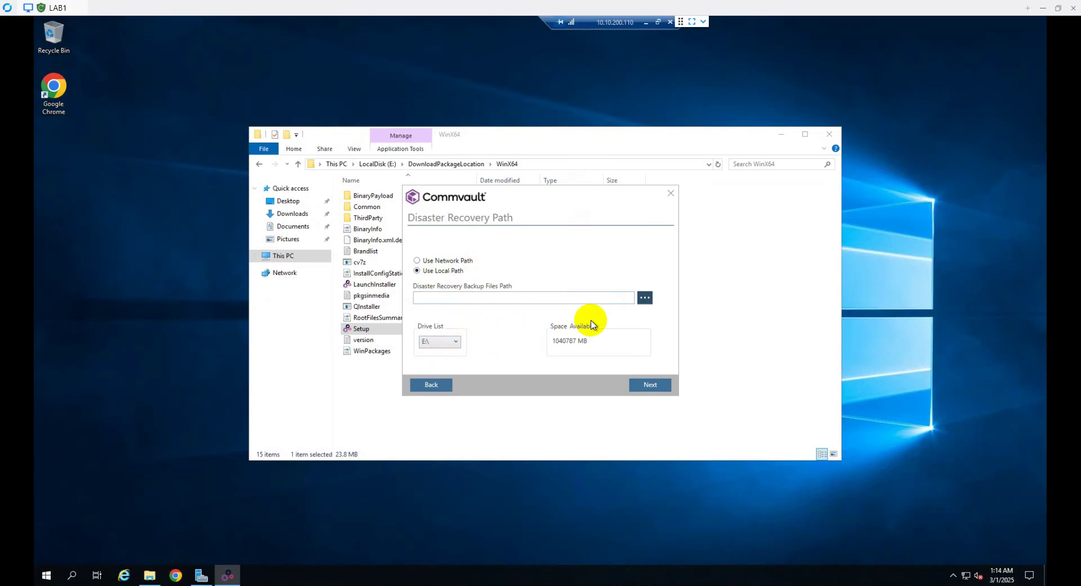
{"action": "left_click", "coordinate": [645, 302]}
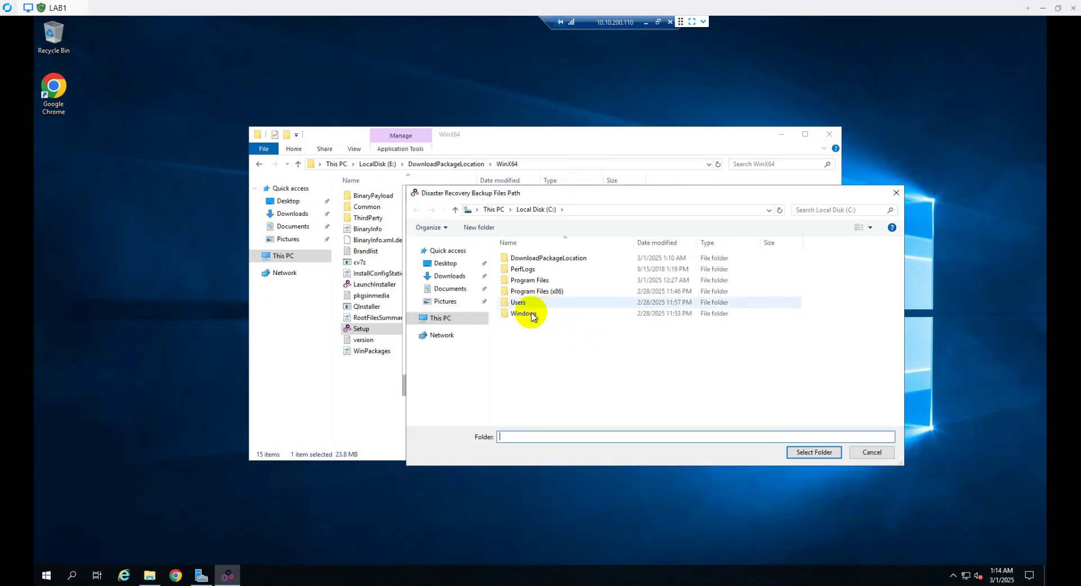
{"action": "left_click", "coordinate": [442, 319]}
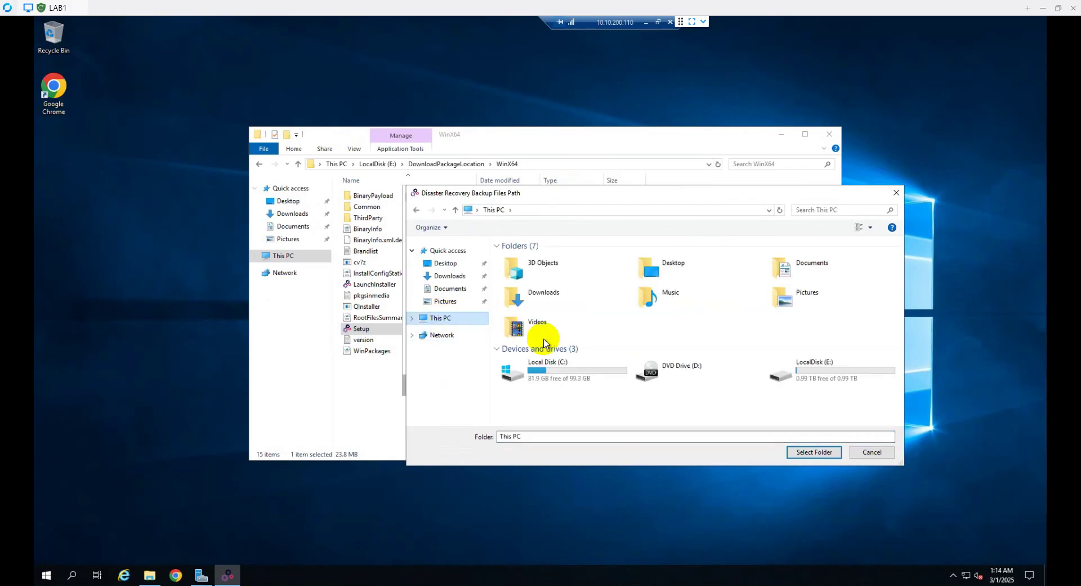
{"action": "double_click", "coordinate": [799, 374]}
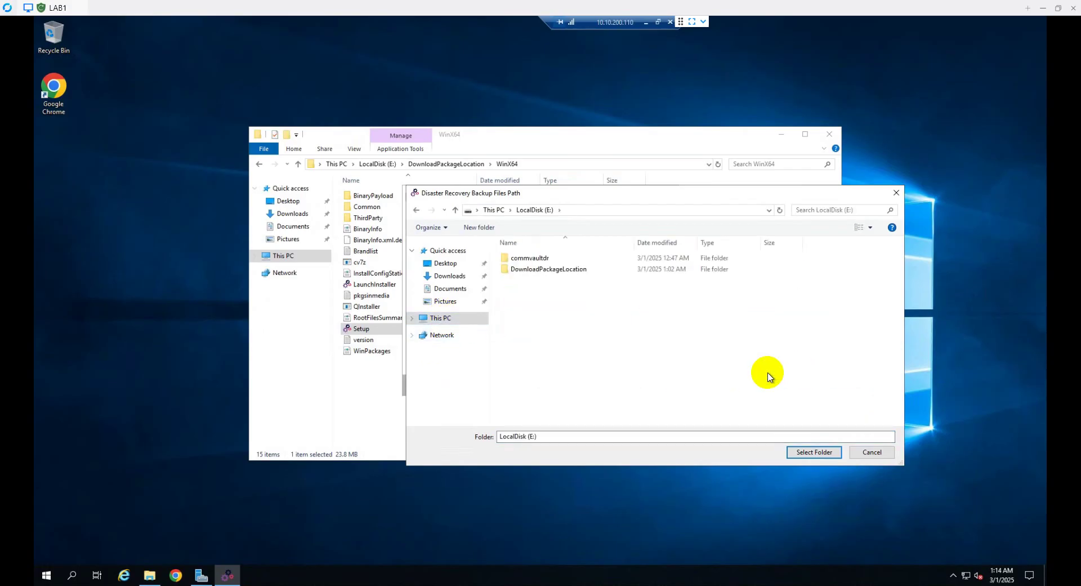
{"action": "left_click", "coordinate": [527, 258]}
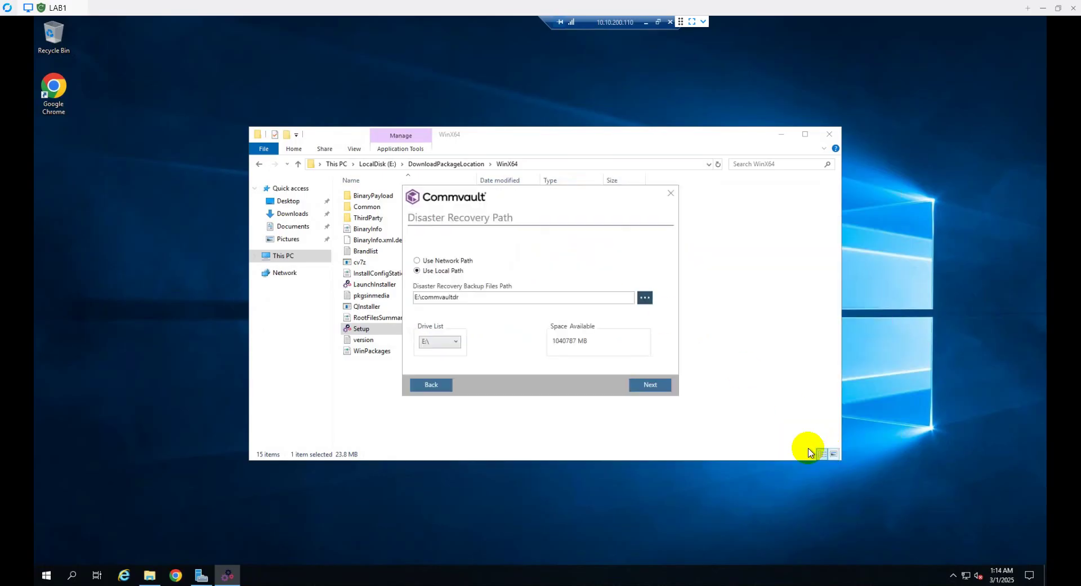
{"action": "left_click", "coordinate": [652, 385]}
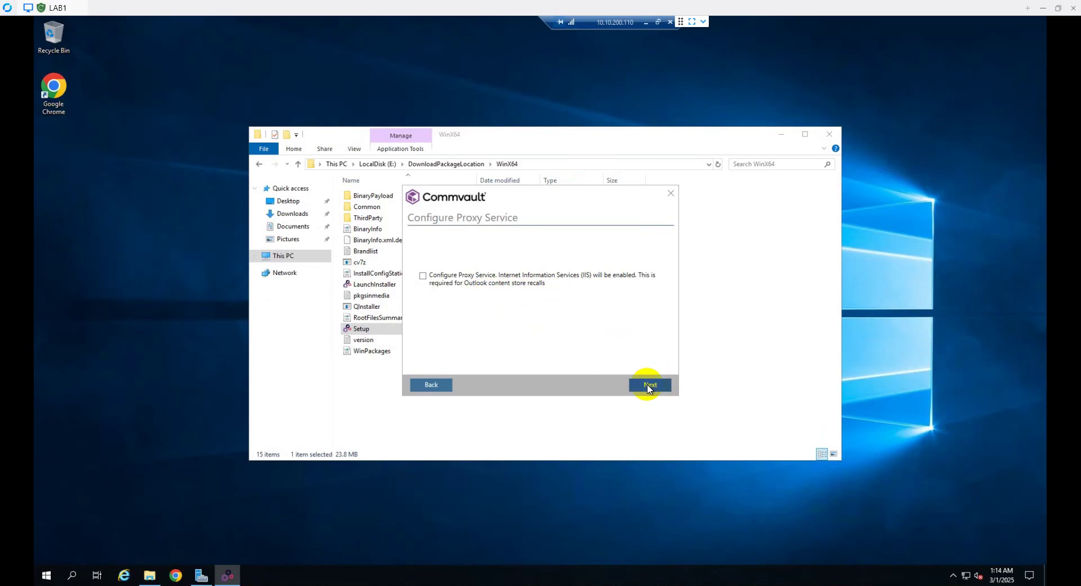
- Skip the proxy service, review the all-in-one package list, and start the installation
{"action": "left_click", "coordinate": [648, 388]}
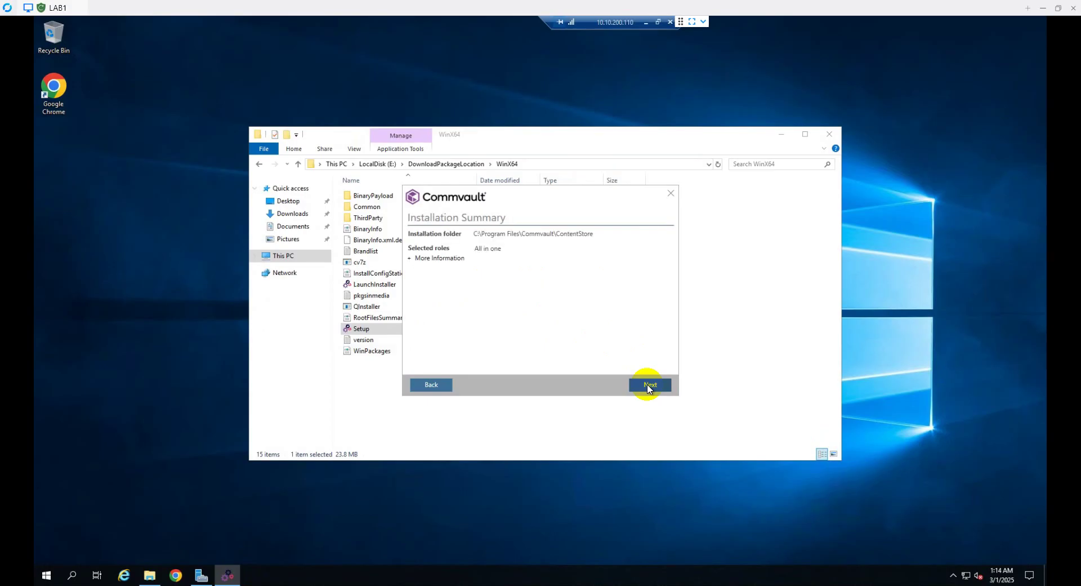
{"action": "left_click", "coordinate": [411, 261]}
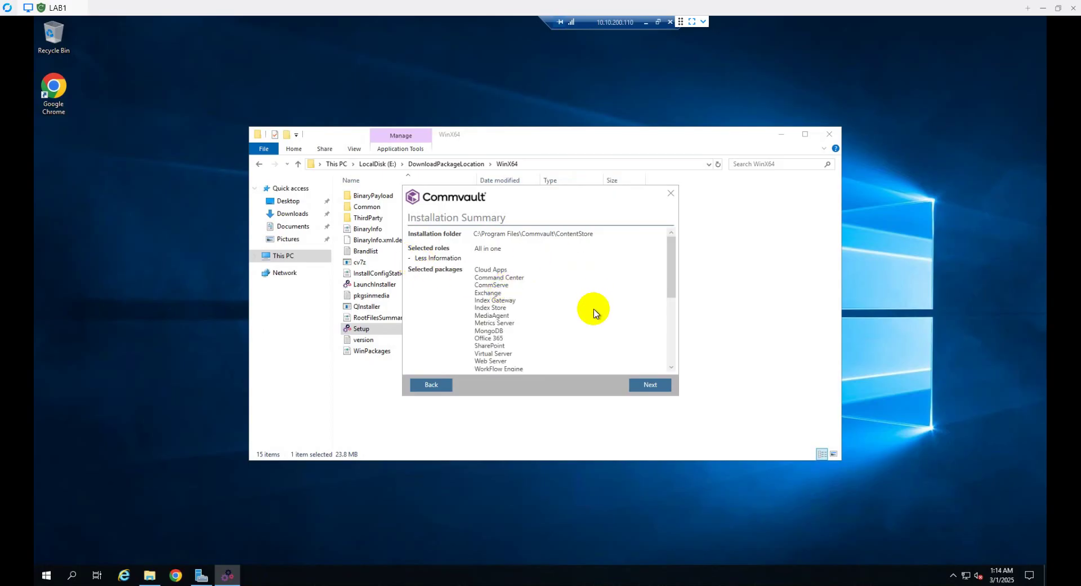
{"action": "scroll", "coordinate": [591, 313], "scroll_direction": "down", "scroll_amount": 4}
{"action": "scroll", "coordinate": [541, 332], "scroll_direction": "down", "scroll_amount": 2}
{"action": "scroll", "coordinate": [524, 320], "scroll_direction": "up", "scroll_amount": 6}
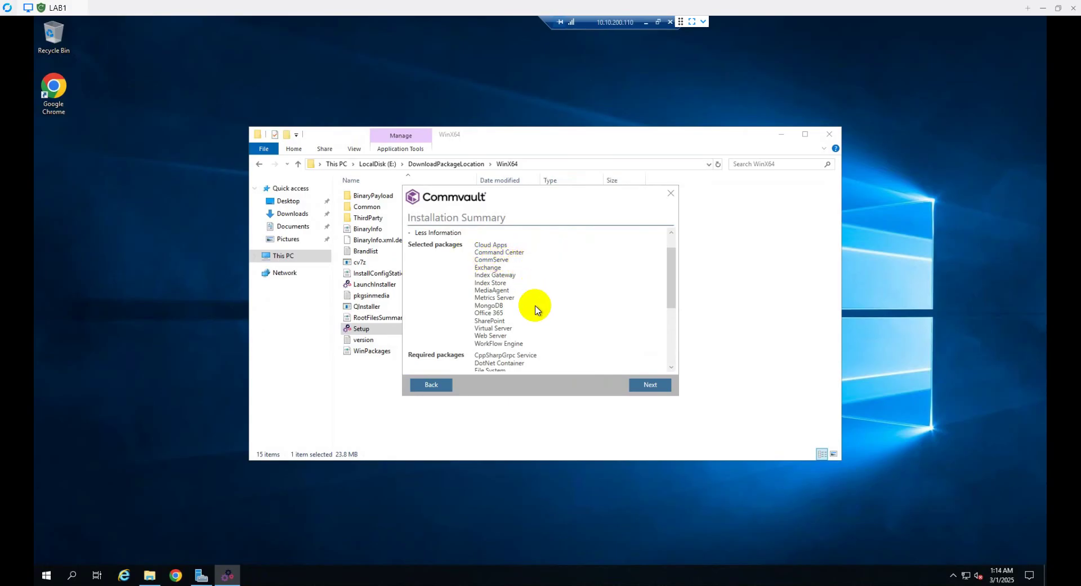
{"action": "scroll", "coordinate": [535, 313], "scroll_direction": "down", "scroll_amount": 1}
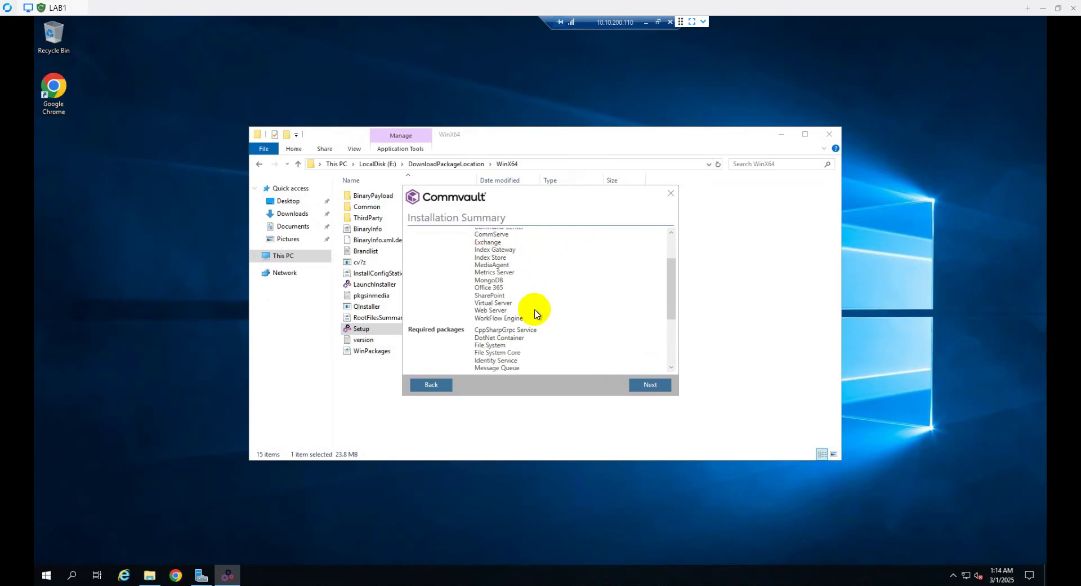
{"action": "scroll", "coordinate": [536, 313], "scroll_direction": "down", "scroll_amount": 4}
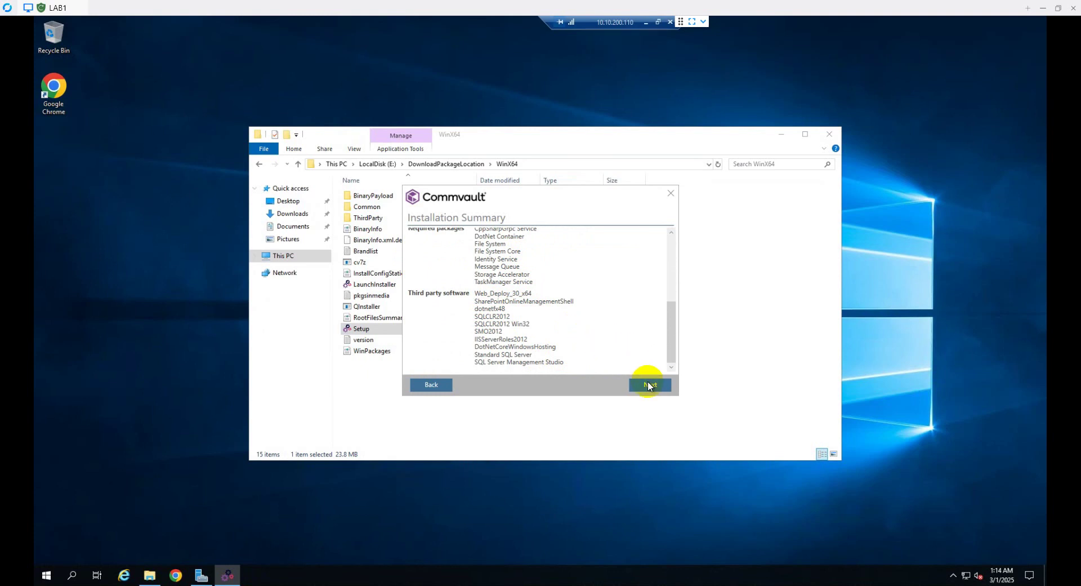
{"action": "left_click", "coordinate": [648, 385]}
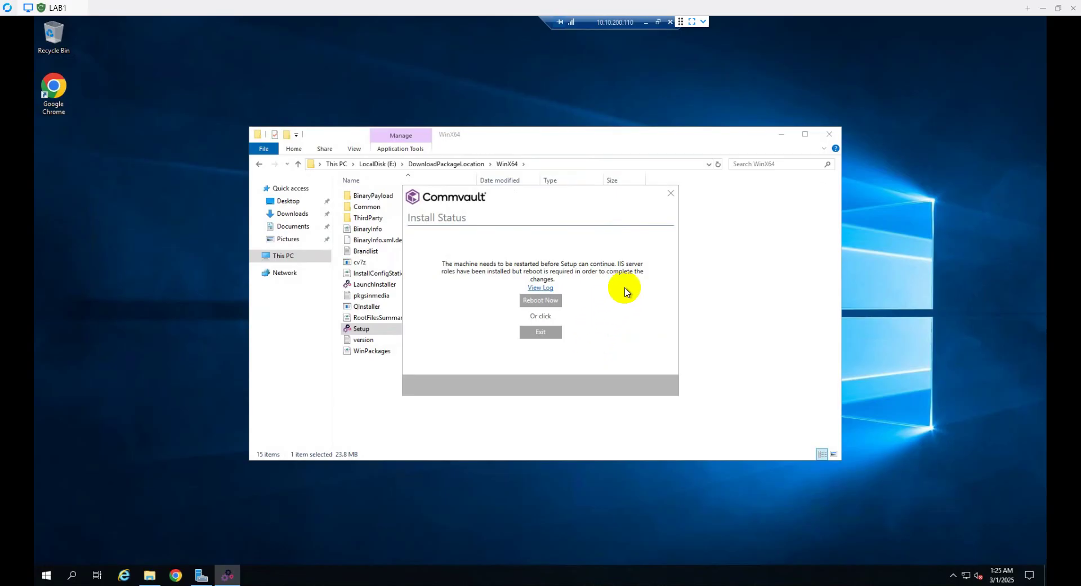
- Reboot the server now to finish the IIS role installation
{"action": "left_click", "coordinate": [555, 303]}
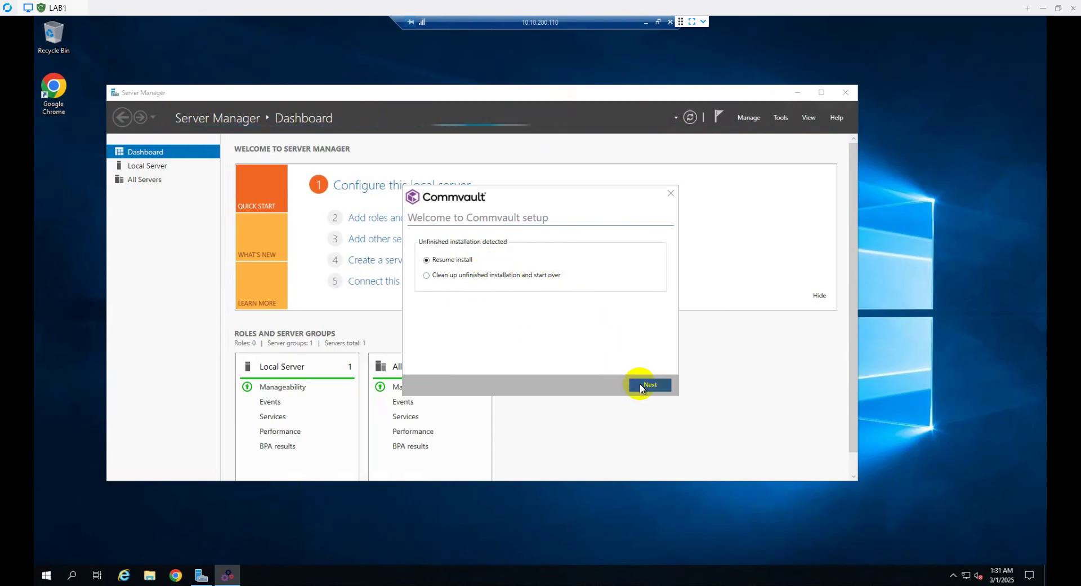
- Resume the unfinished Commvault installation, close Server Manager, and refresh the desktop while prerequisites finish
{"action": "left_click", "coordinate": [640, 386]}
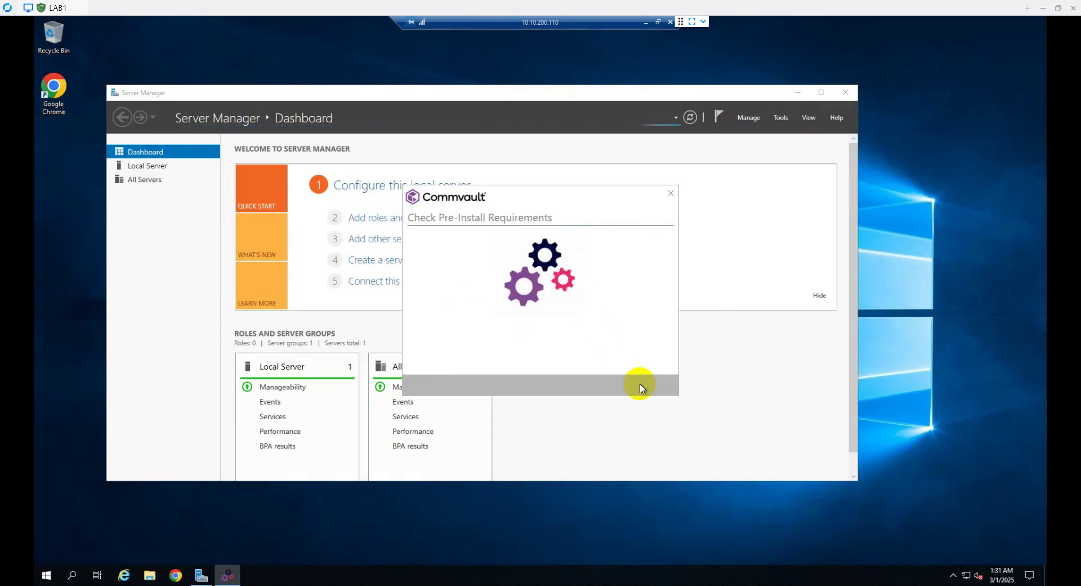
{"action": "left_click", "coordinate": [845, 94]}
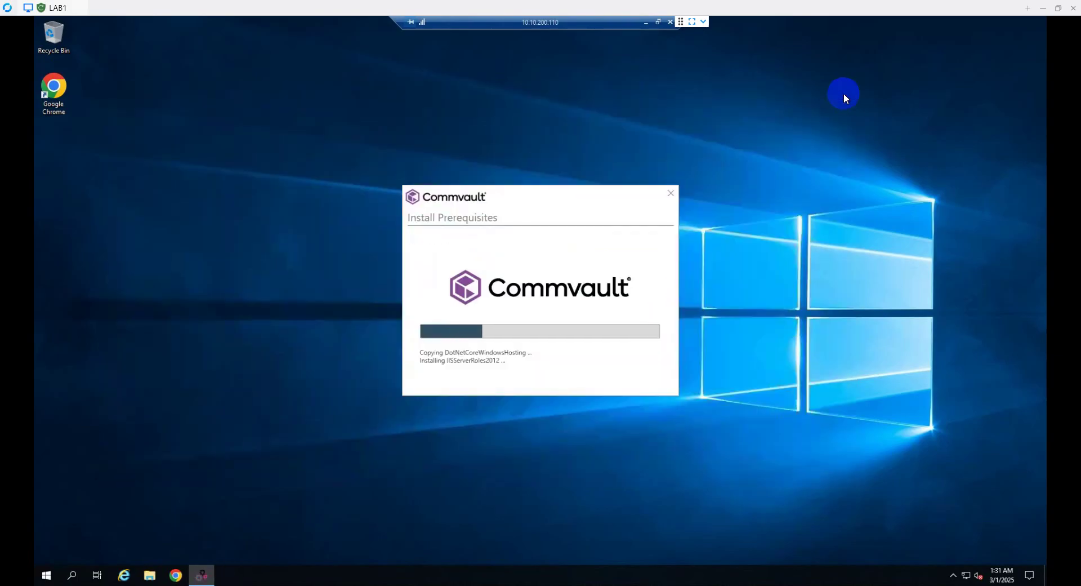
{"action": "right_click", "coordinate": [197, 201]}
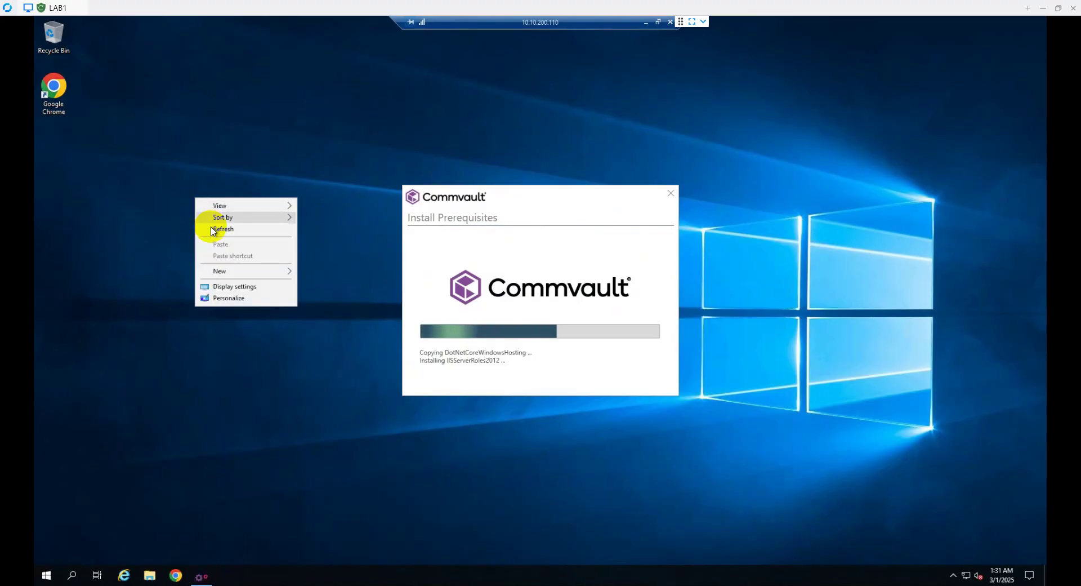
{"action": "left_click", "coordinate": [210, 225]}
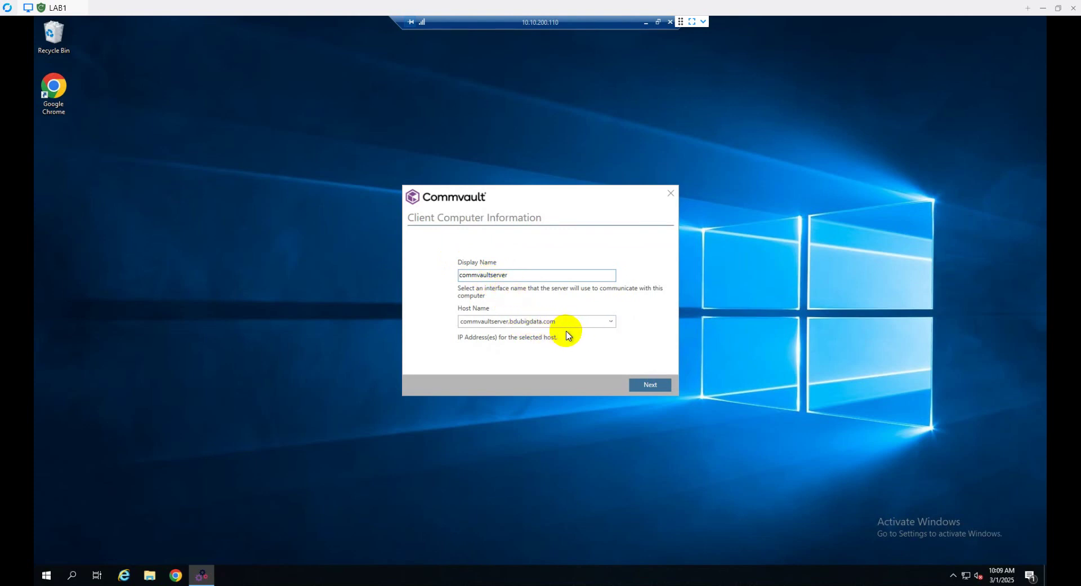
- Keep host name commvaultserver.bdubigdata.com, create a new CommServe database, and complete the installation
{"action": "left_click", "coordinate": [611, 322]}
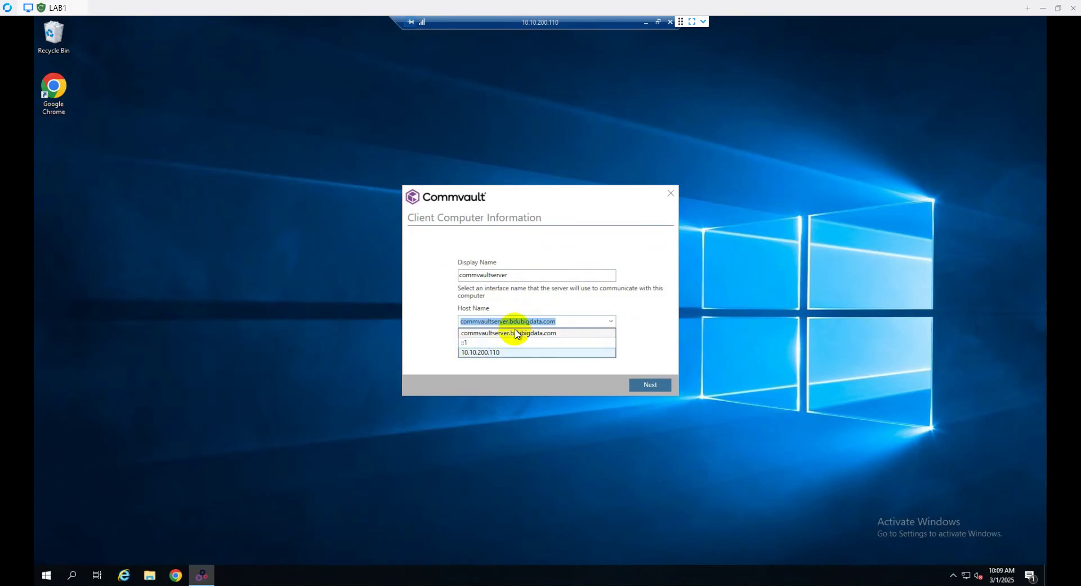
{"action": "left_click", "coordinate": [521, 253]}
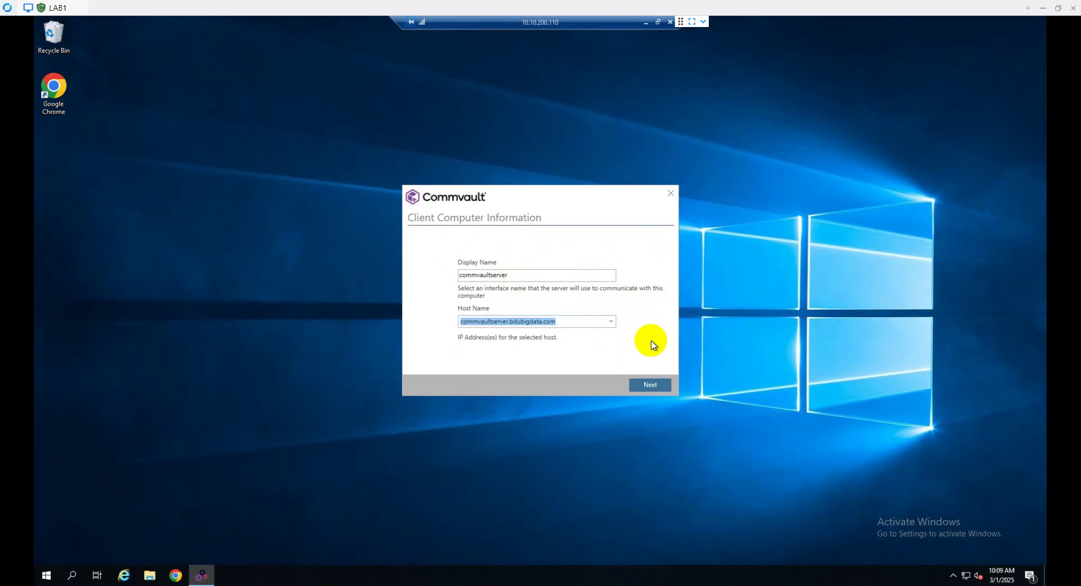
{"action": "left_click", "coordinate": [649, 385]}
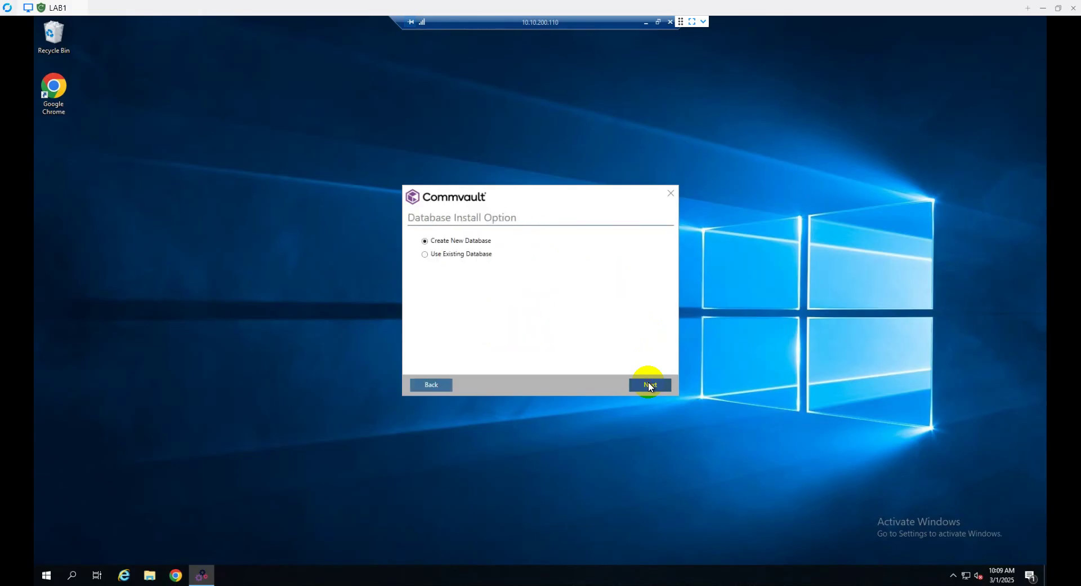
{"action": "left_click", "coordinate": [649, 385]}
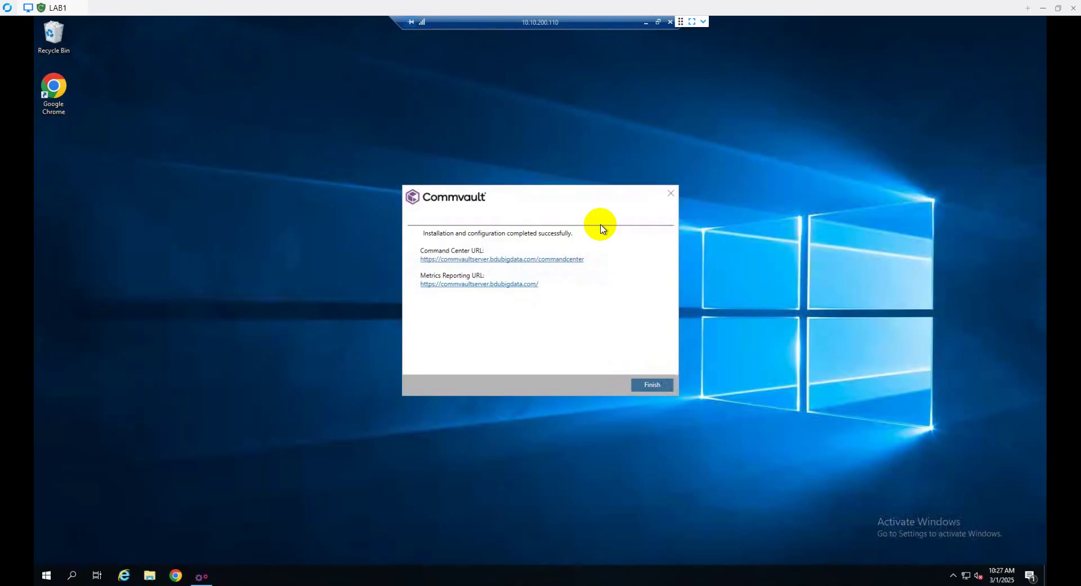
- Open the installer's Command Center URL and proceed past the certificate warning to commvaultserver.bdubigdata.com
{"action": "left_click", "coordinate": [521, 285]}
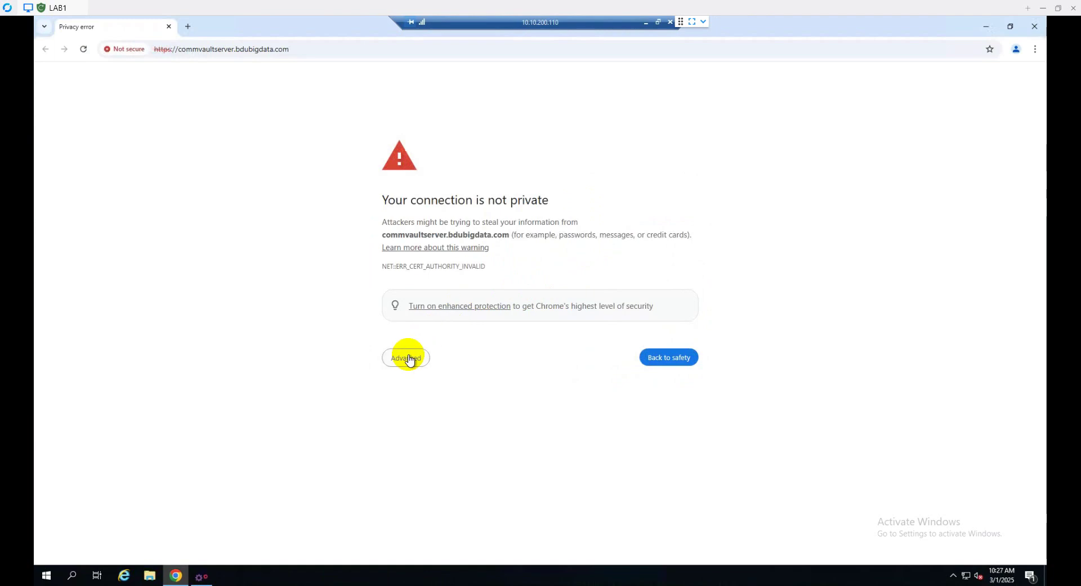
{"action": "left_click", "coordinate": [408, 358]}
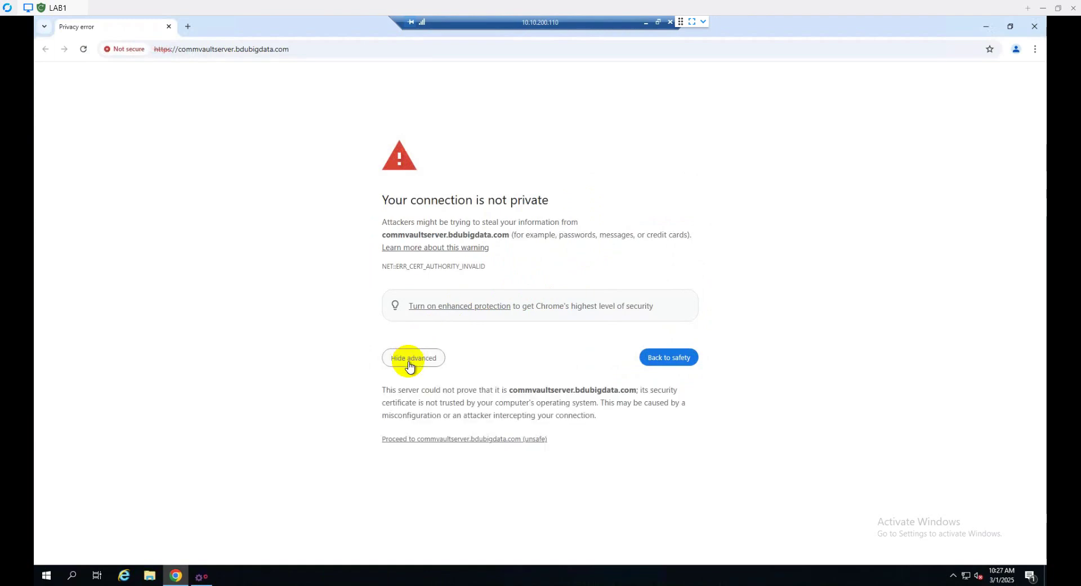
{"action": "left_click", "coordinate": [426, 442]}
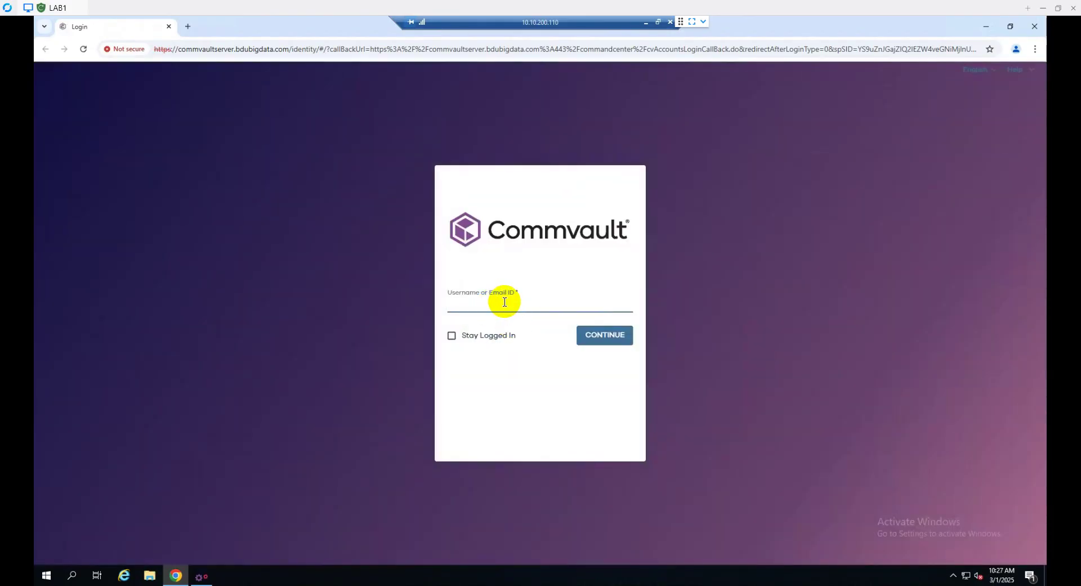
- Sign in as admin with Stay Logged In ticked, then dismiss the License and Registration notice
{"action": "left_click", "coordinate": [505, 302]}
{"action": "type", "text": "admin"}
{"action": "left_click", "coordinate": [453, 338]}
{"action": "left_click", "coordinate": [580, 339]}
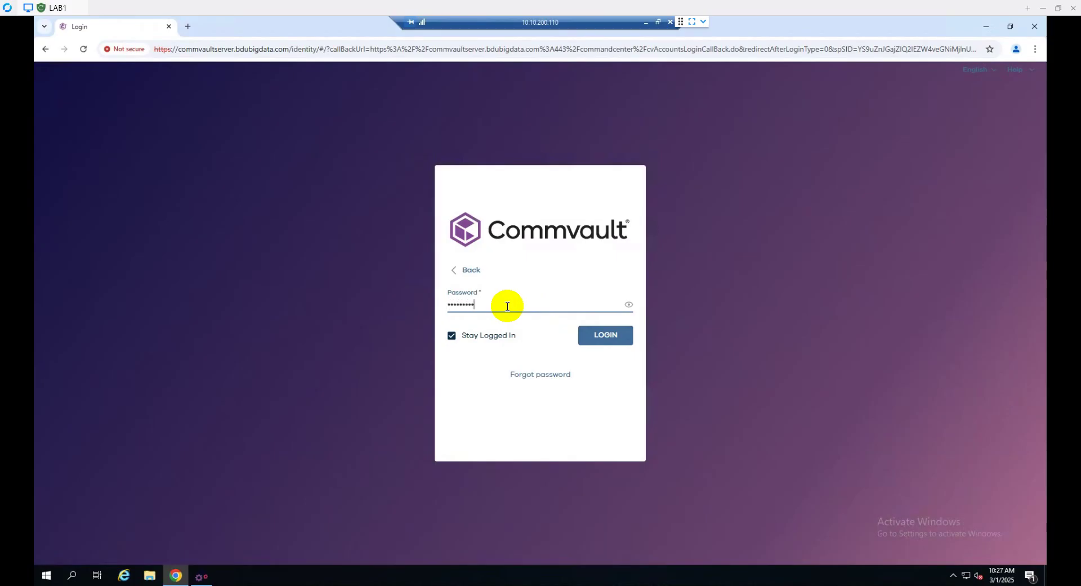
{"action": "key", "text": "Return"}
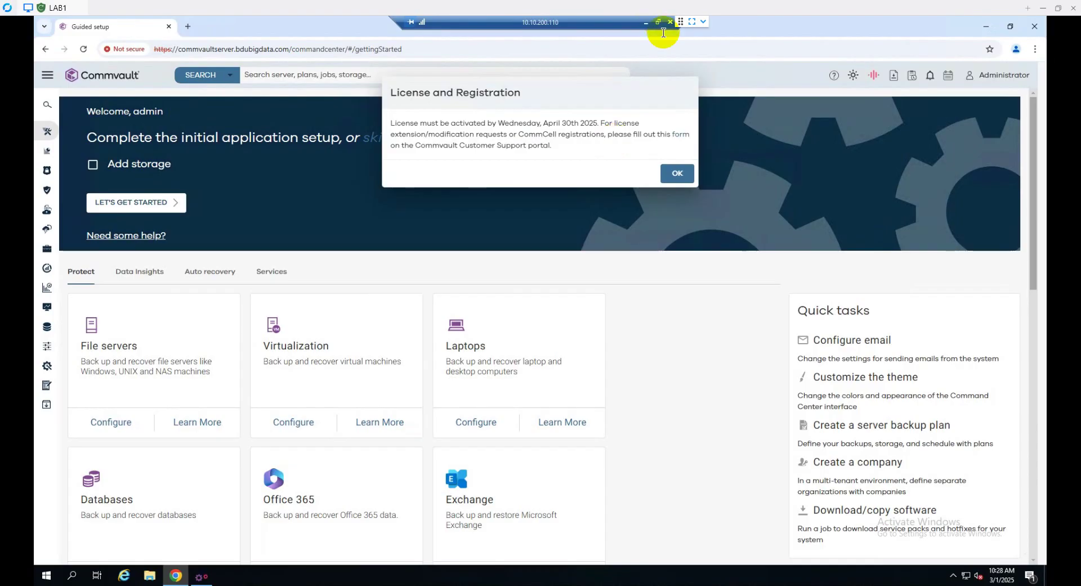
{"action": "left_click", "coordinate": [678, 171]}
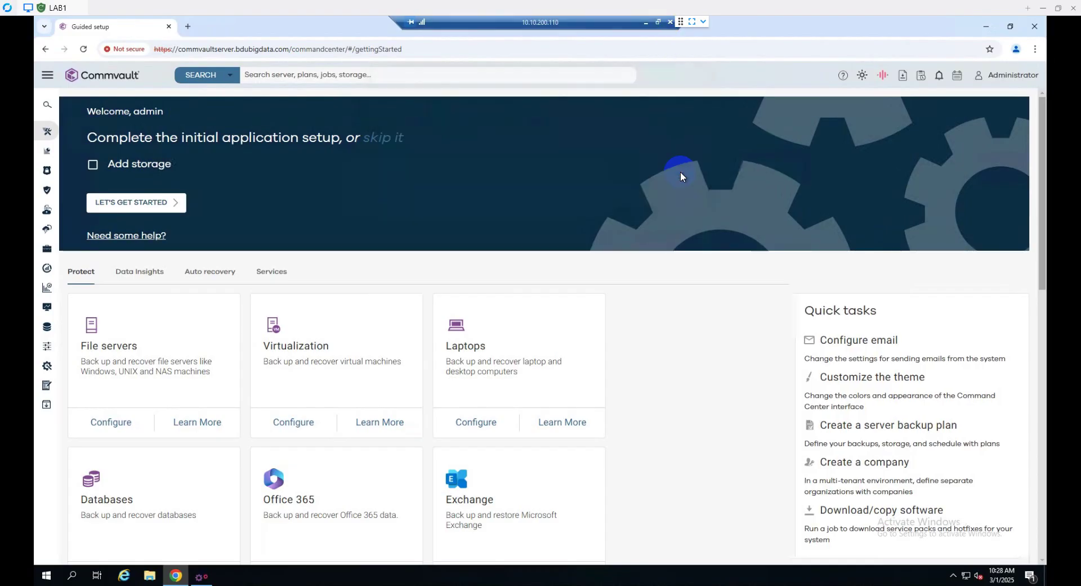